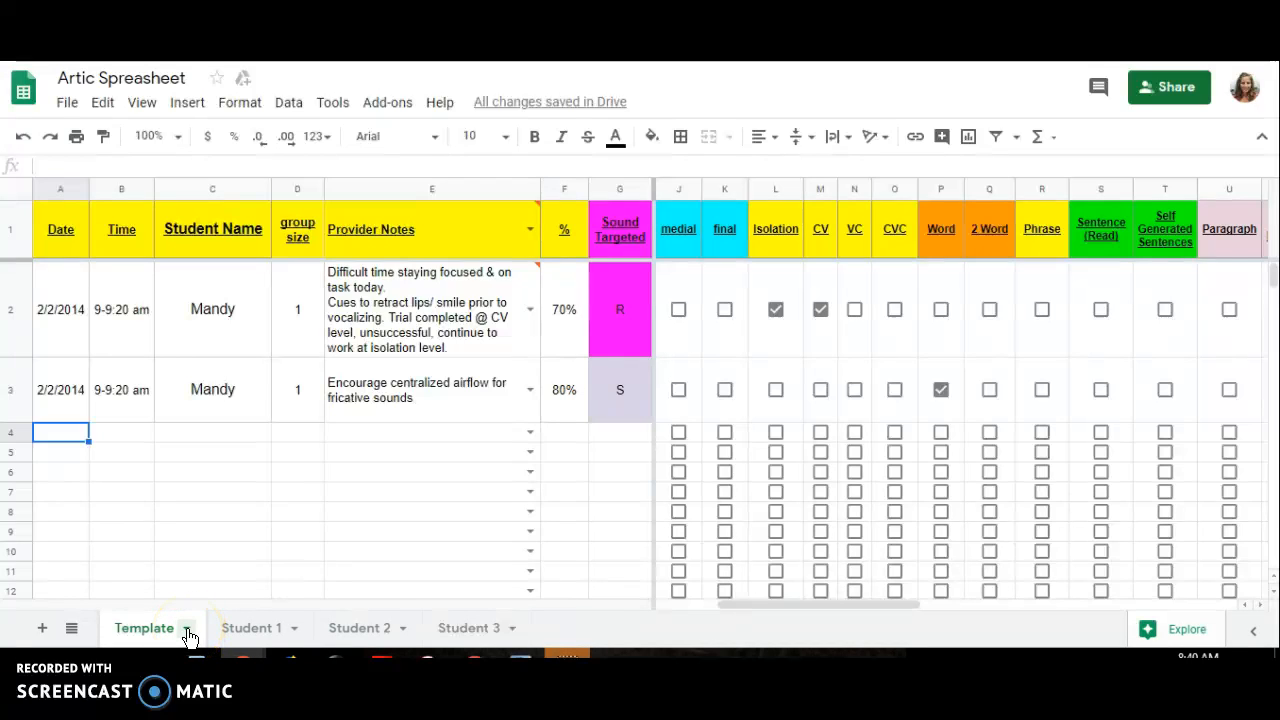
- Duplicate the Template sheet and rename the copy as Student
click(187, 628)
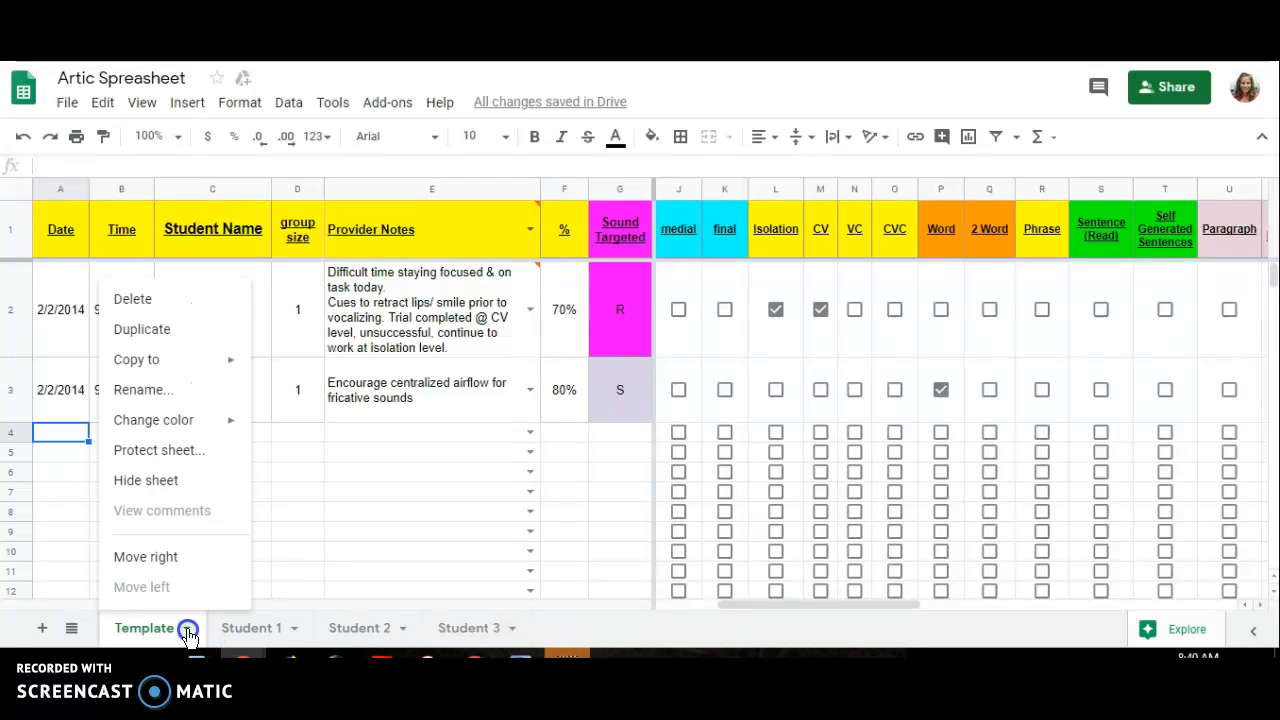
click(160, 335)
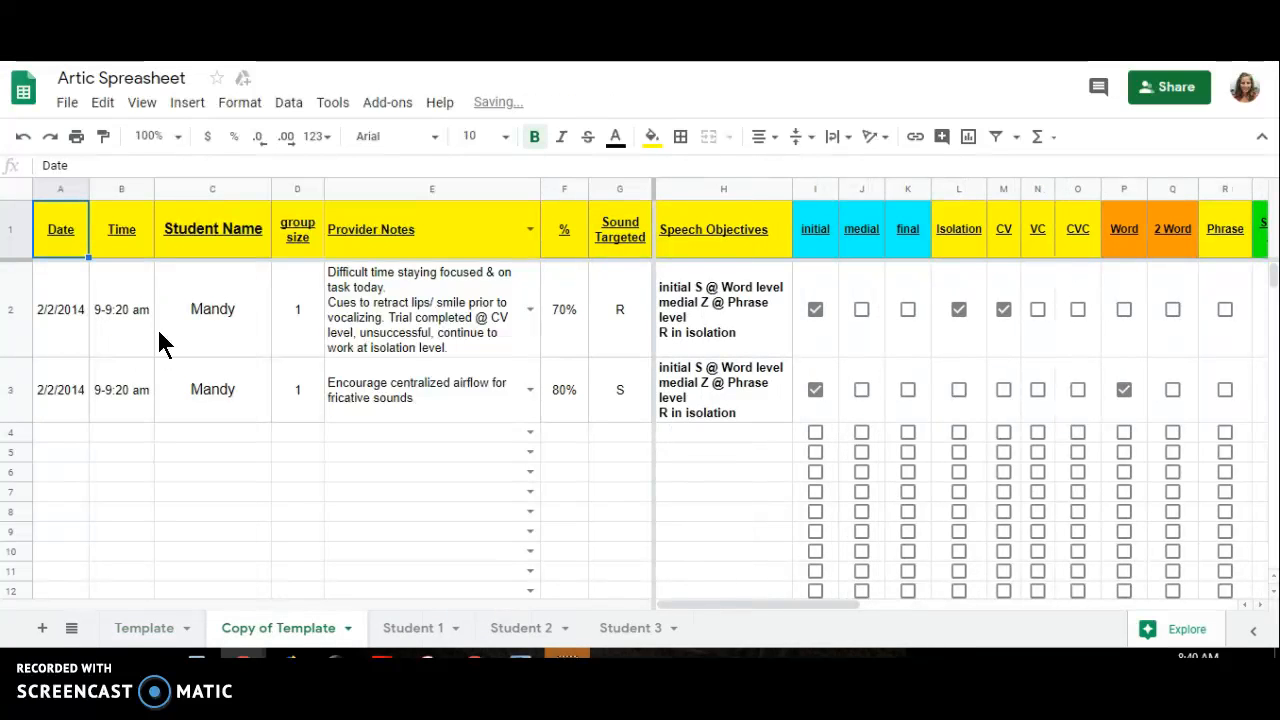
click(348, 628)
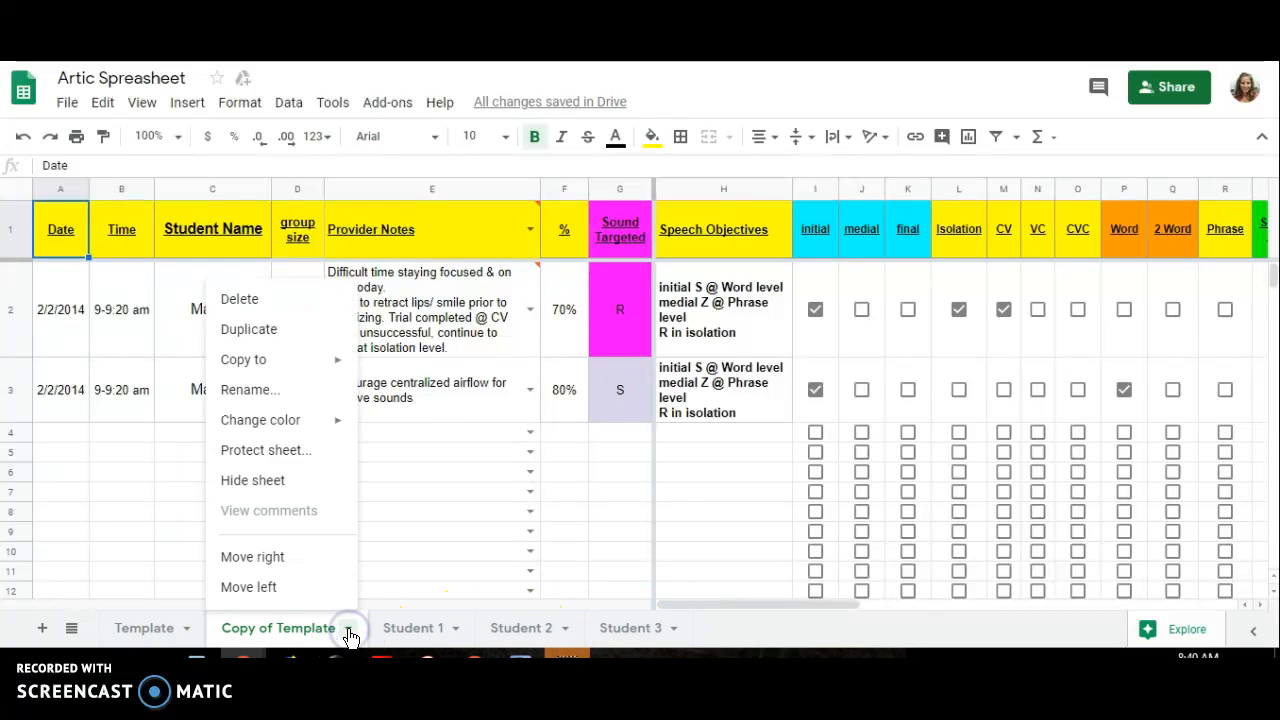
click(250, 392)
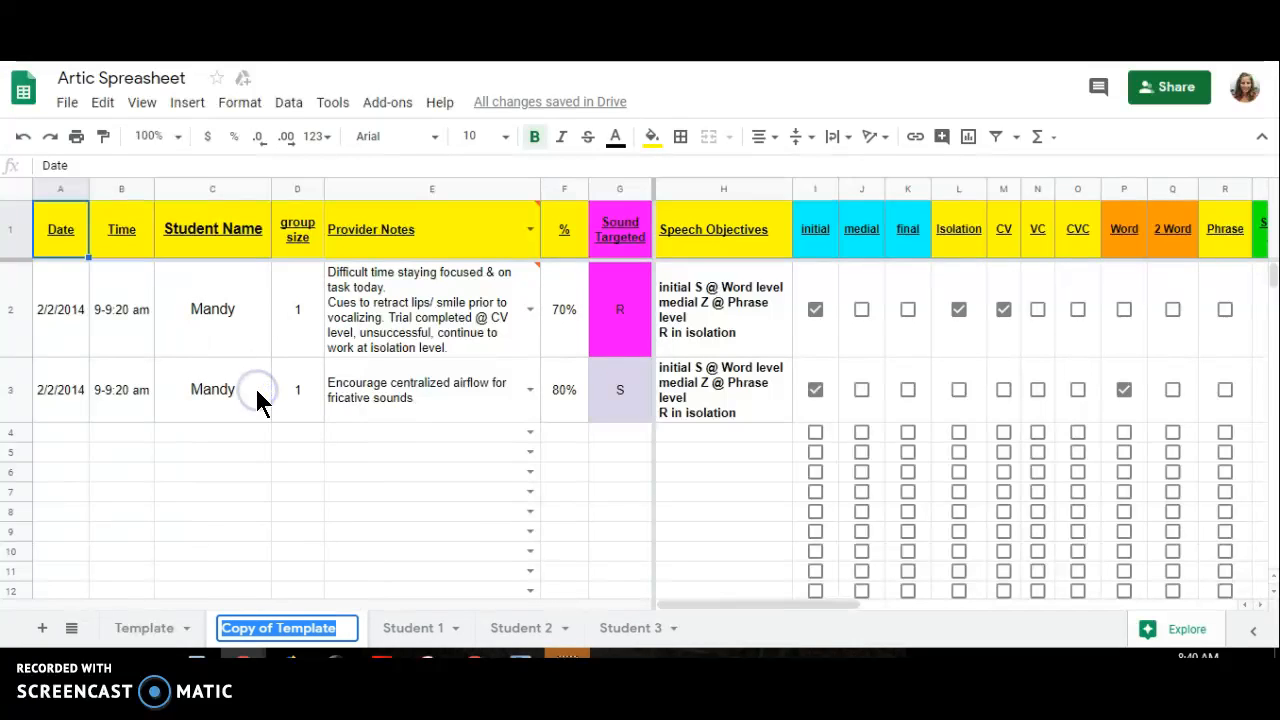
text(Student)
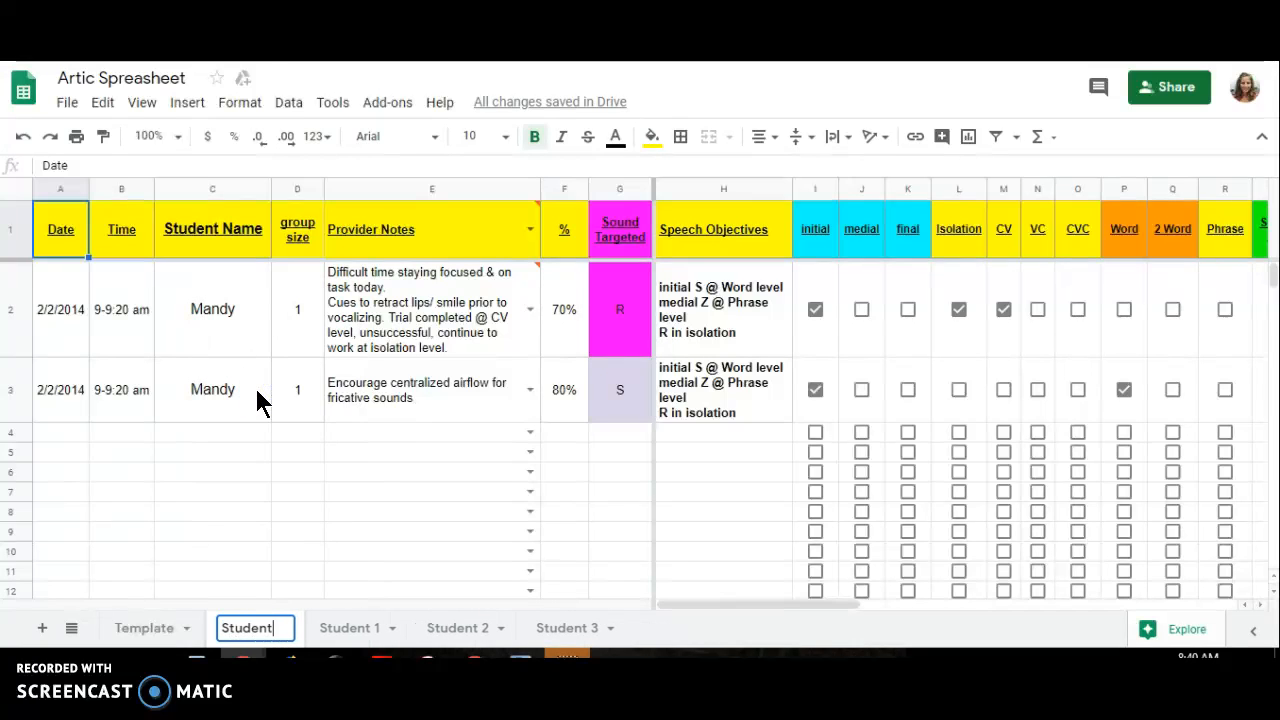
click(266, 474)
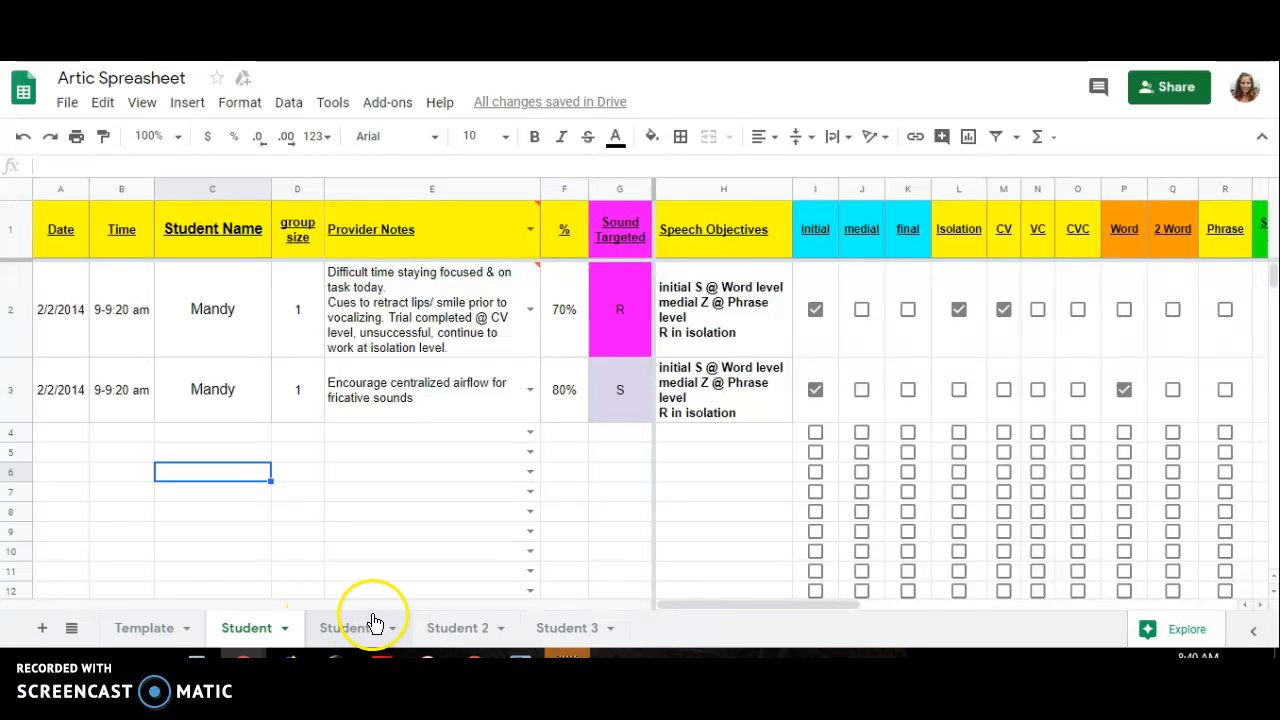
- View the list of all sheets in the workbook, then close it and check the provider notes in row 2
click(72, 630)
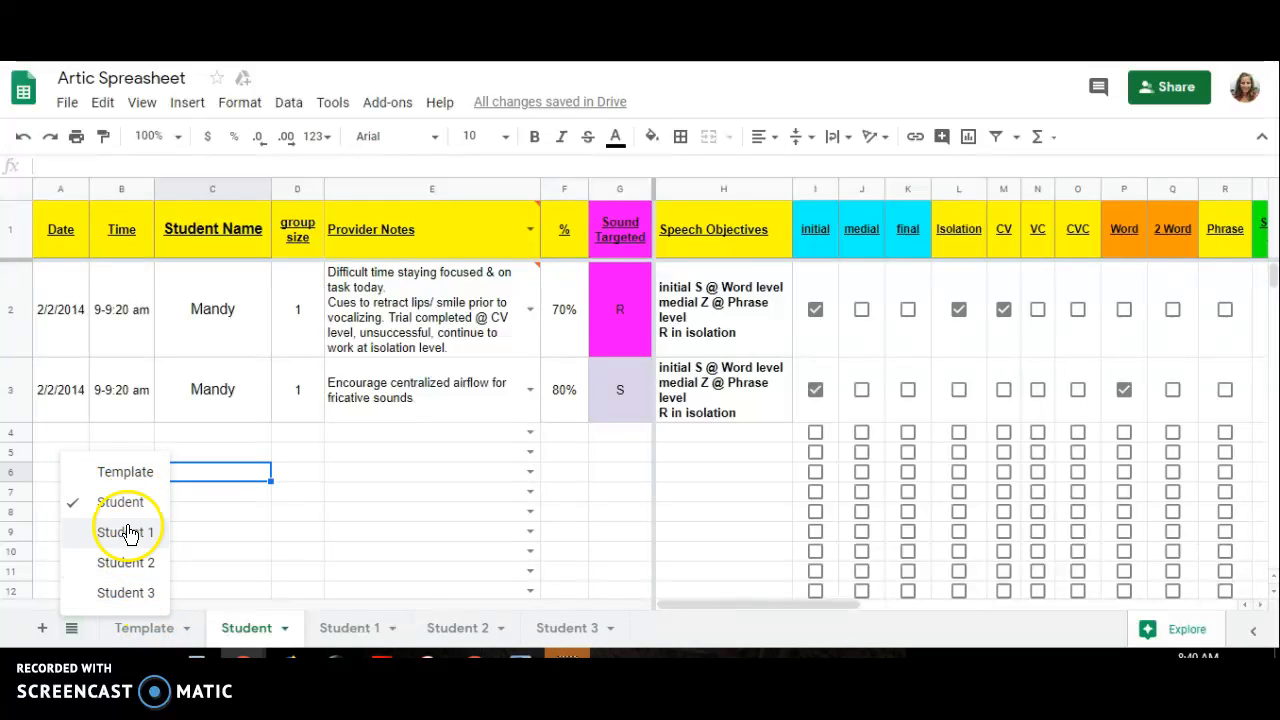
click(378, 497)
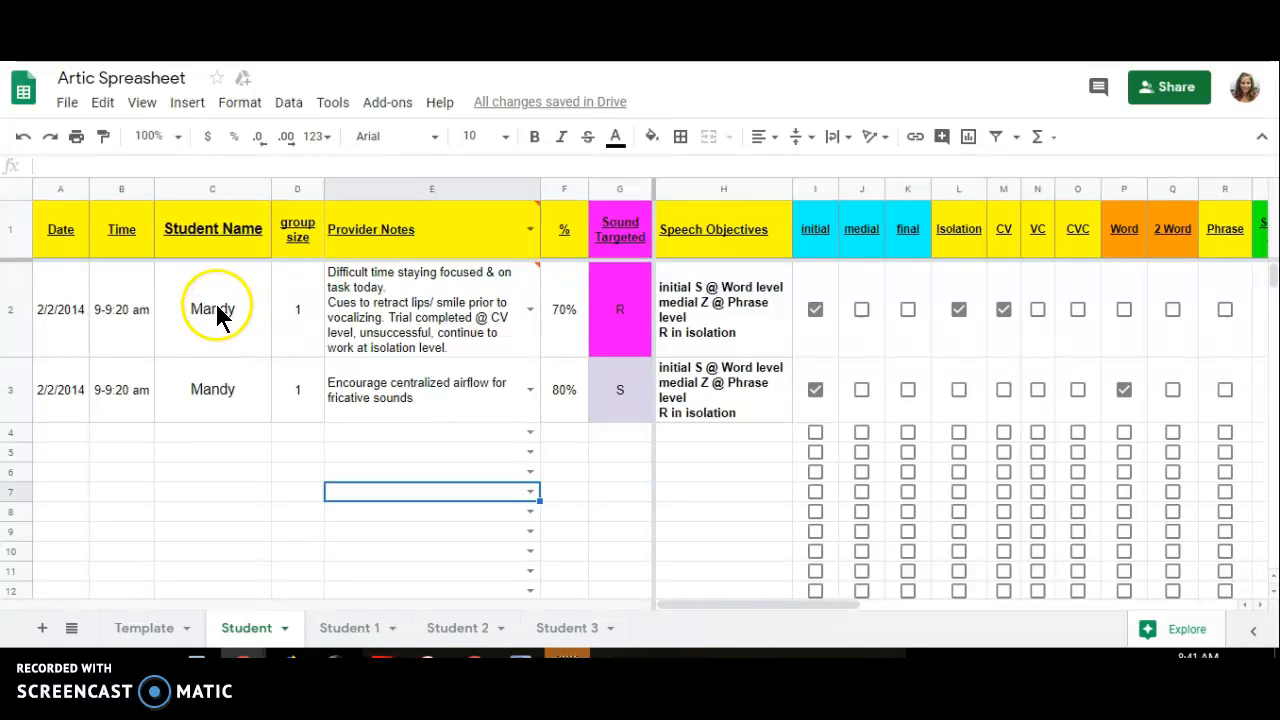
mouse_move(429, 337)
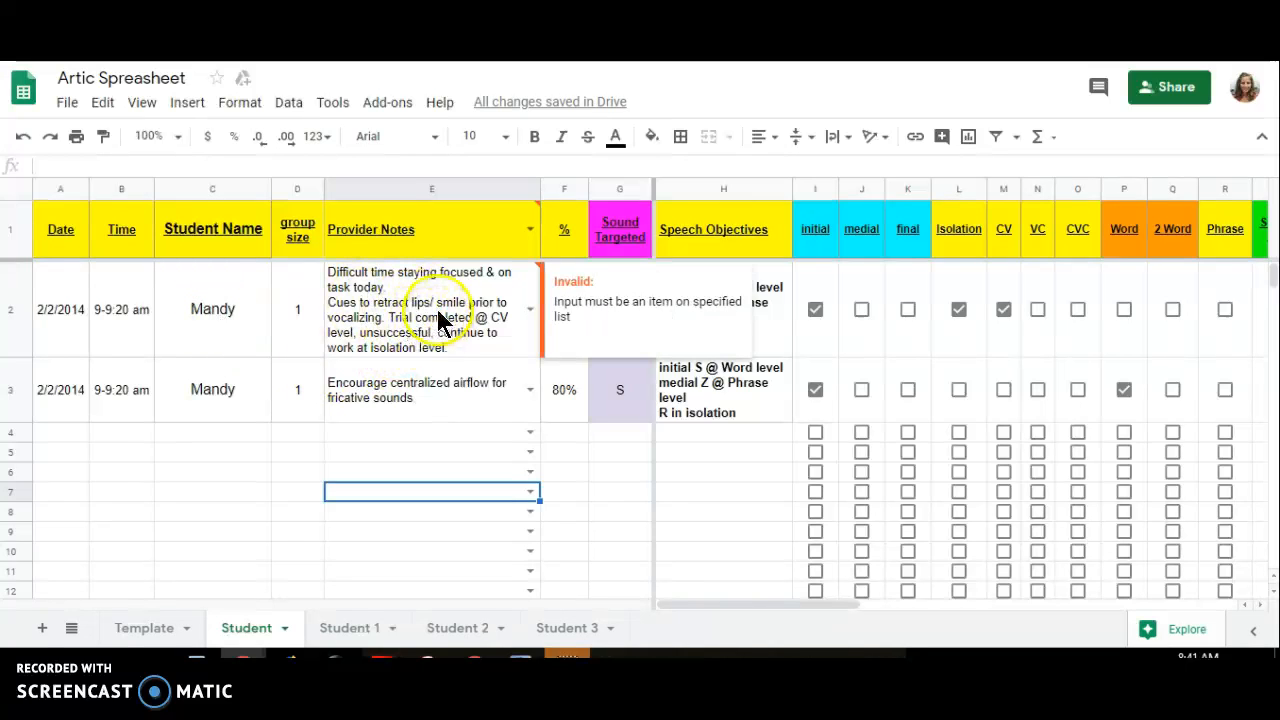
- Enter the formula =12/19 in cell F4 of the % column
click(564, 190)
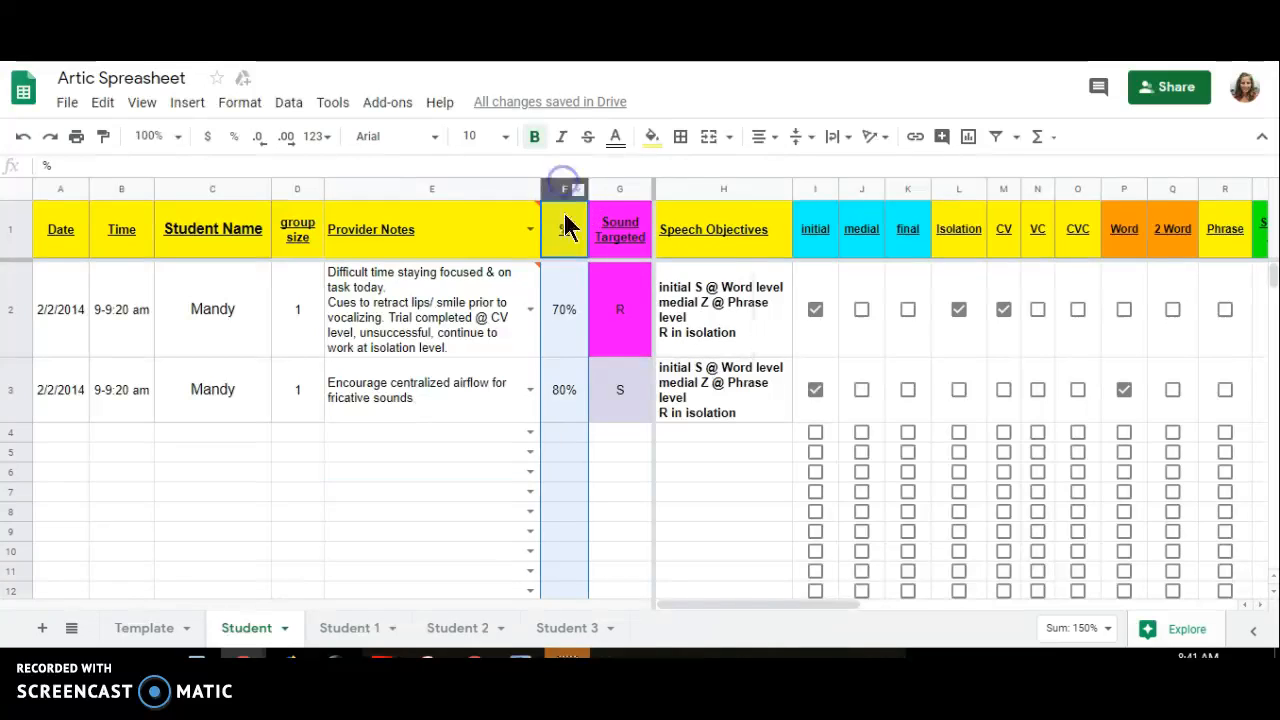
click(559, 432)
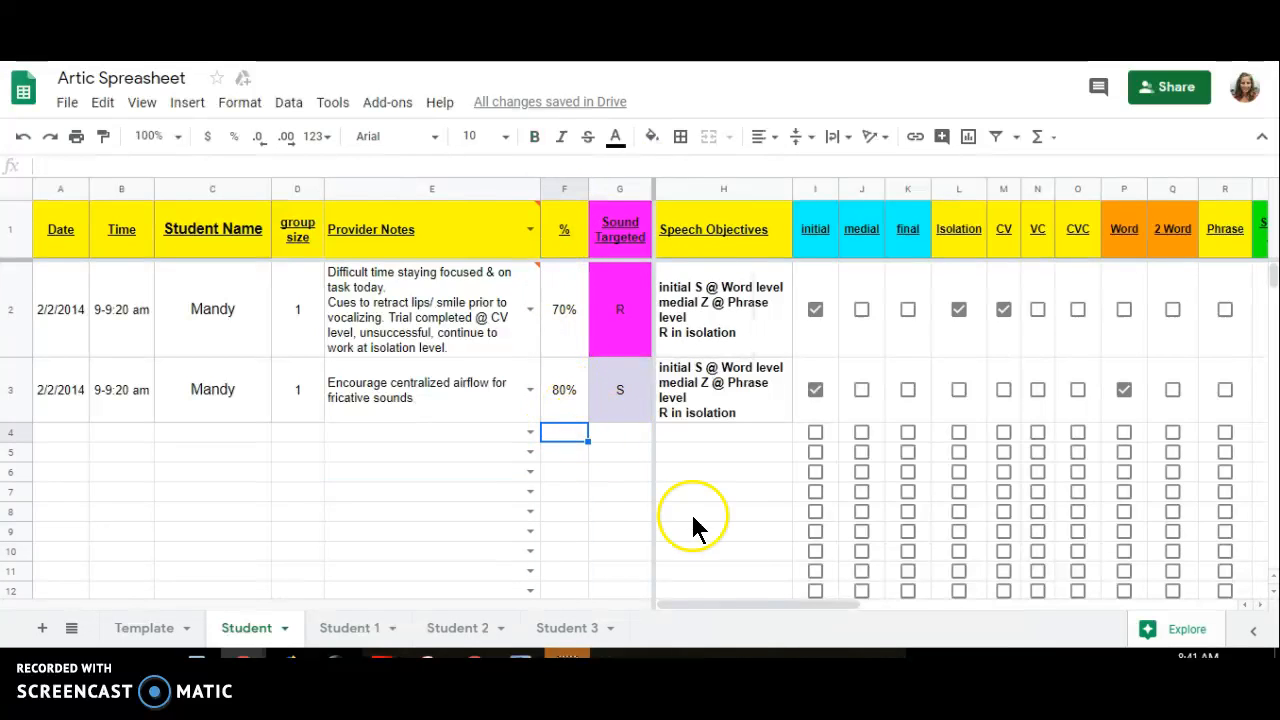
text(=)
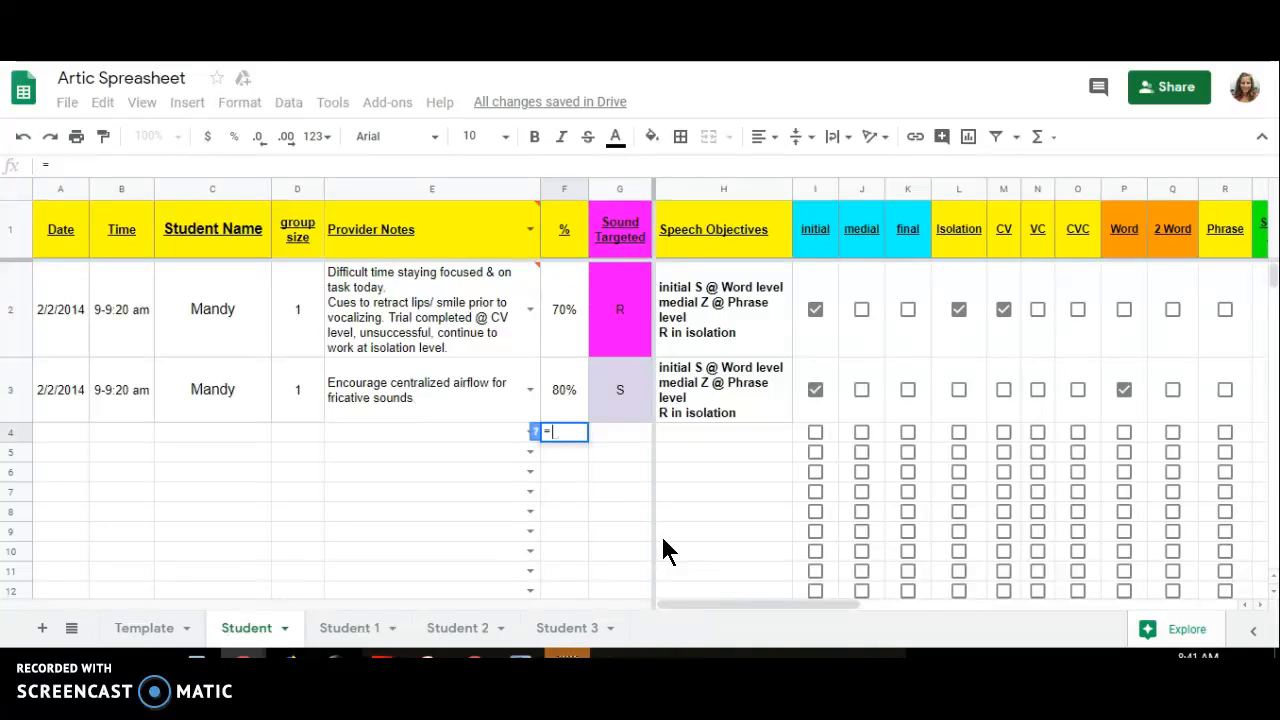
text(12/19)
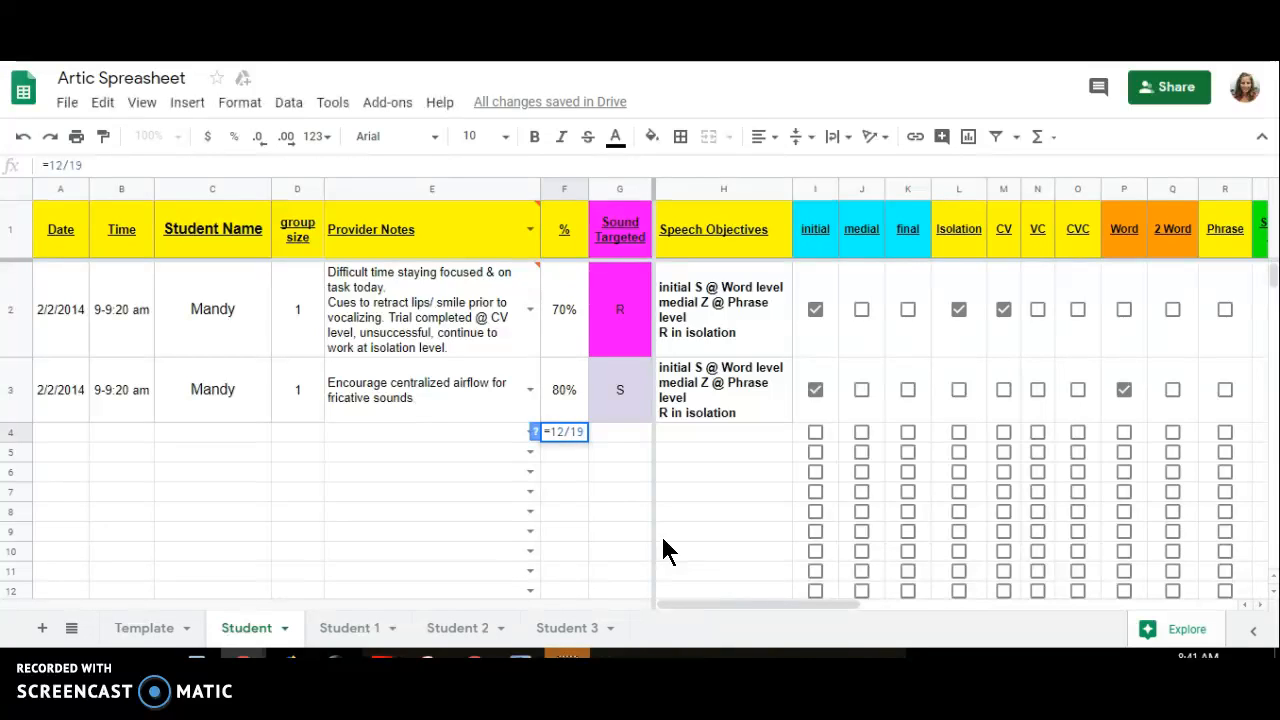
key(Return)
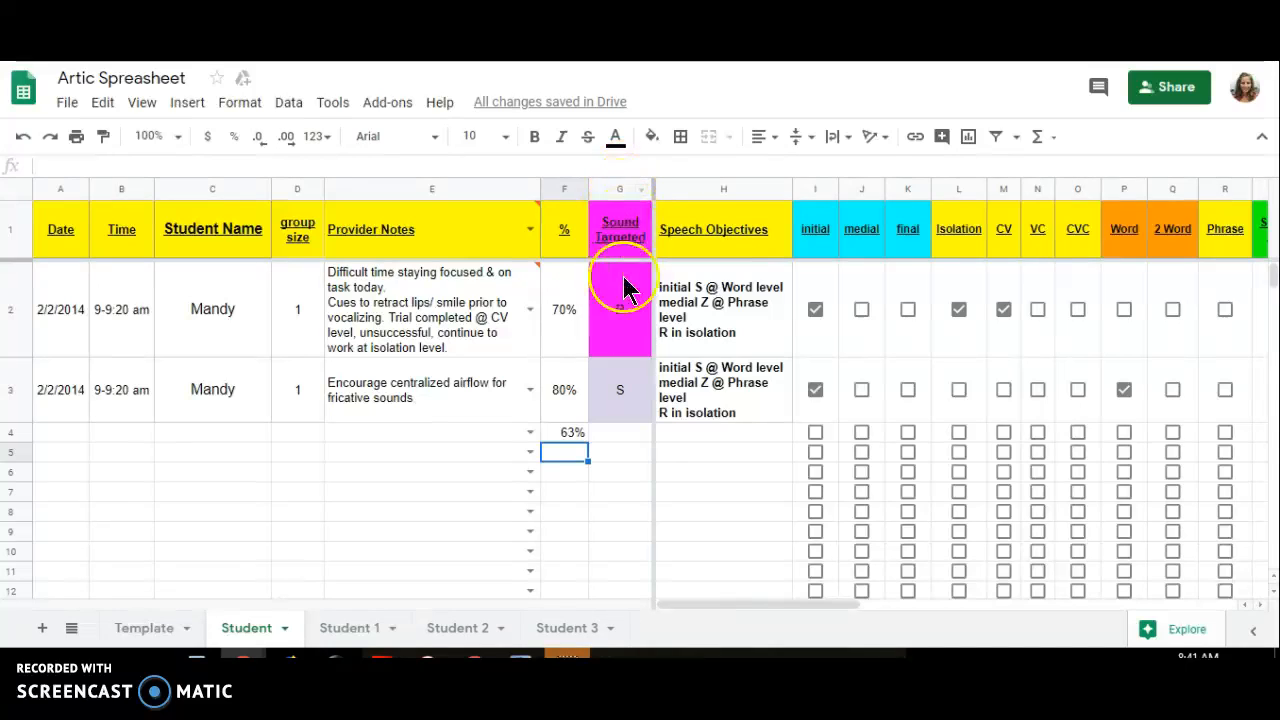
- Fill the Sound Targeted column from G4 down to G10 with Z, T, D, Sh, Z, P and B
click(630, 435)
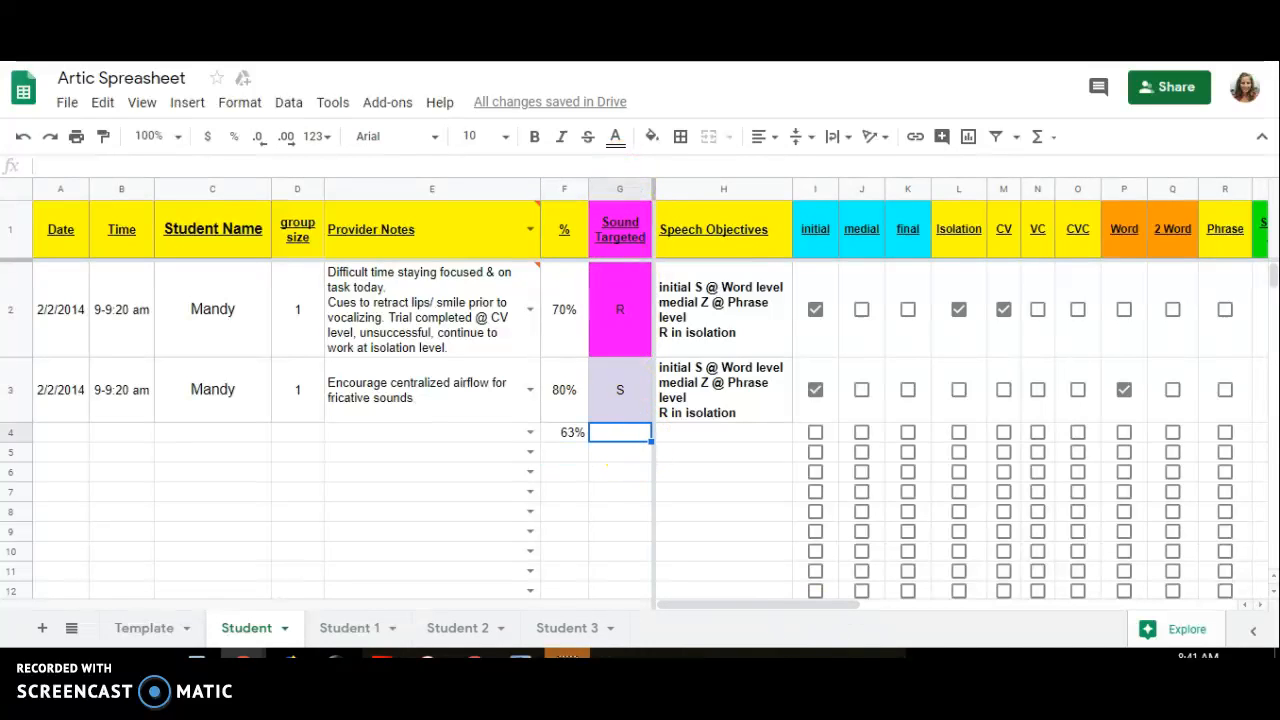
text(Z)
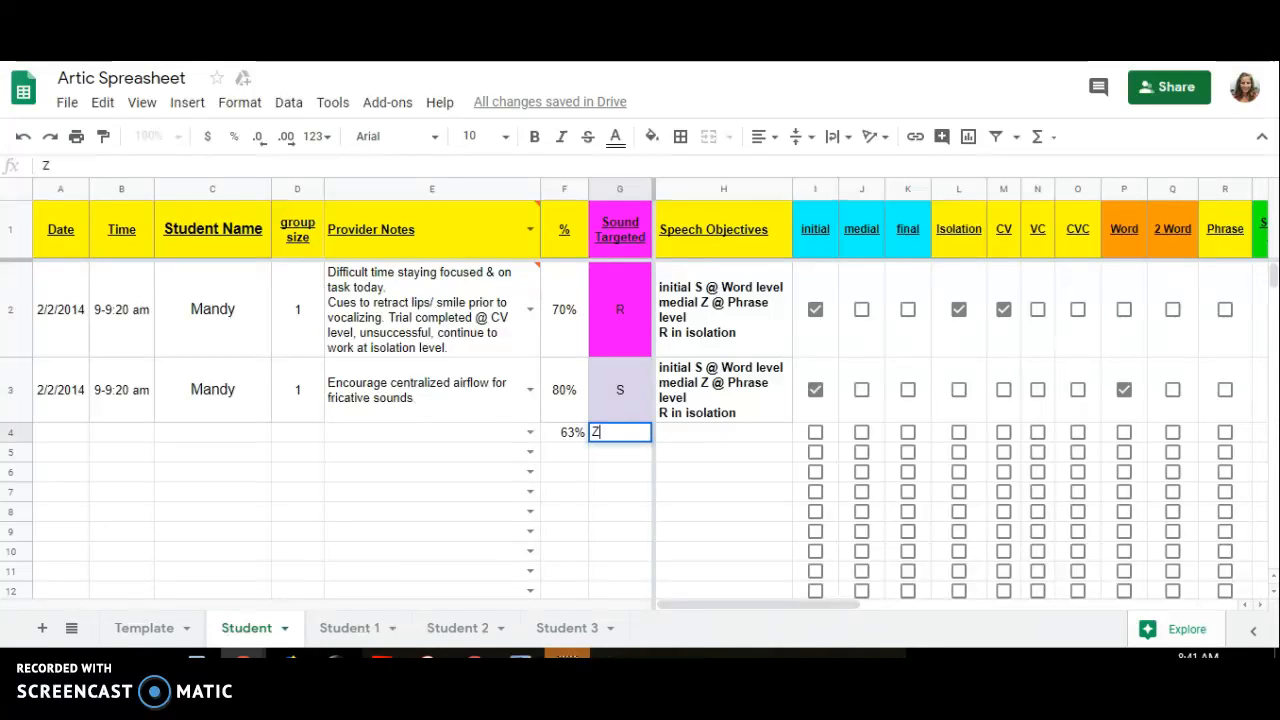
key(Return)
text(T)
key(Return)
text(D)
key(Return)
text(Sh)
key(Return)
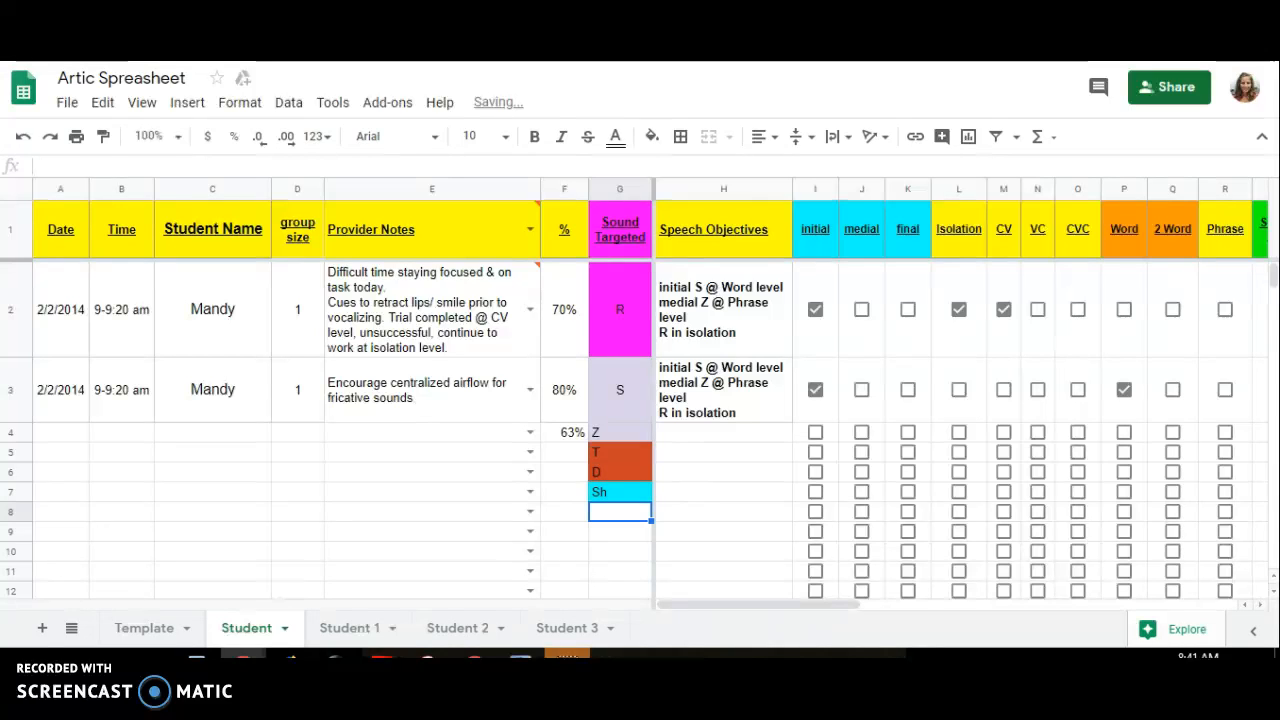
text(Z)
key(Return)
text(P)
key(Return)
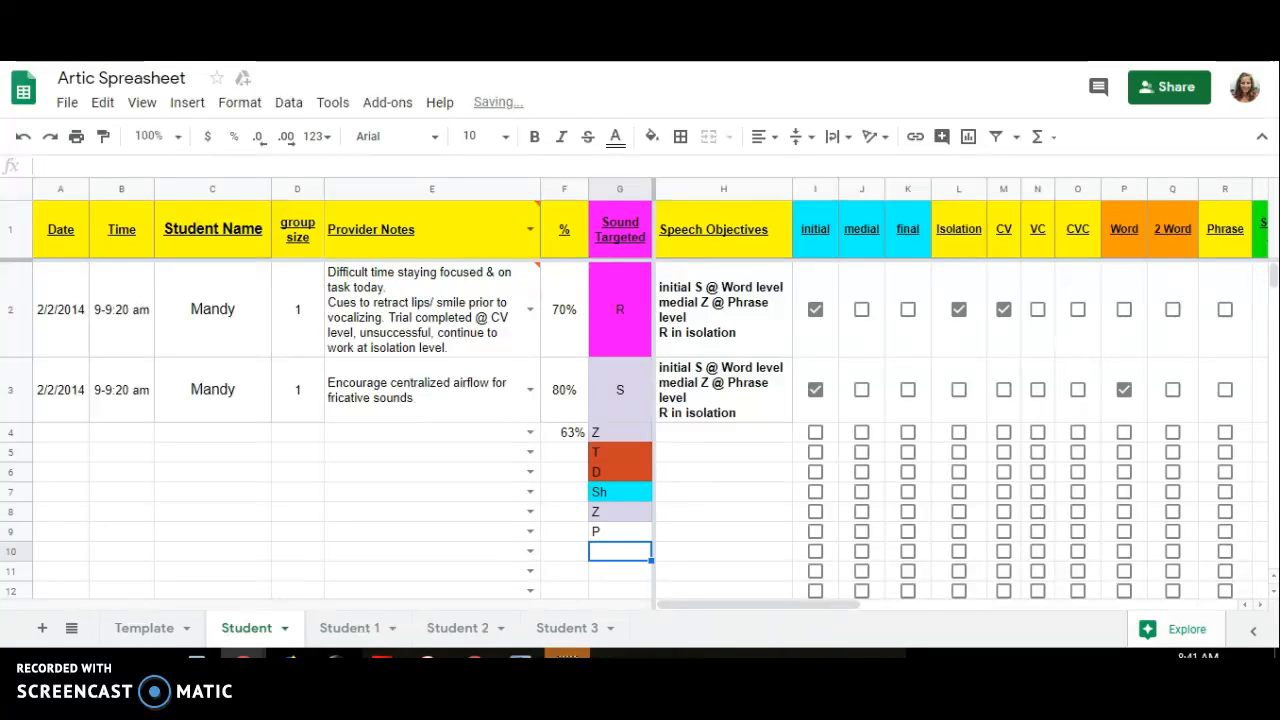
text(B)
key(Return)
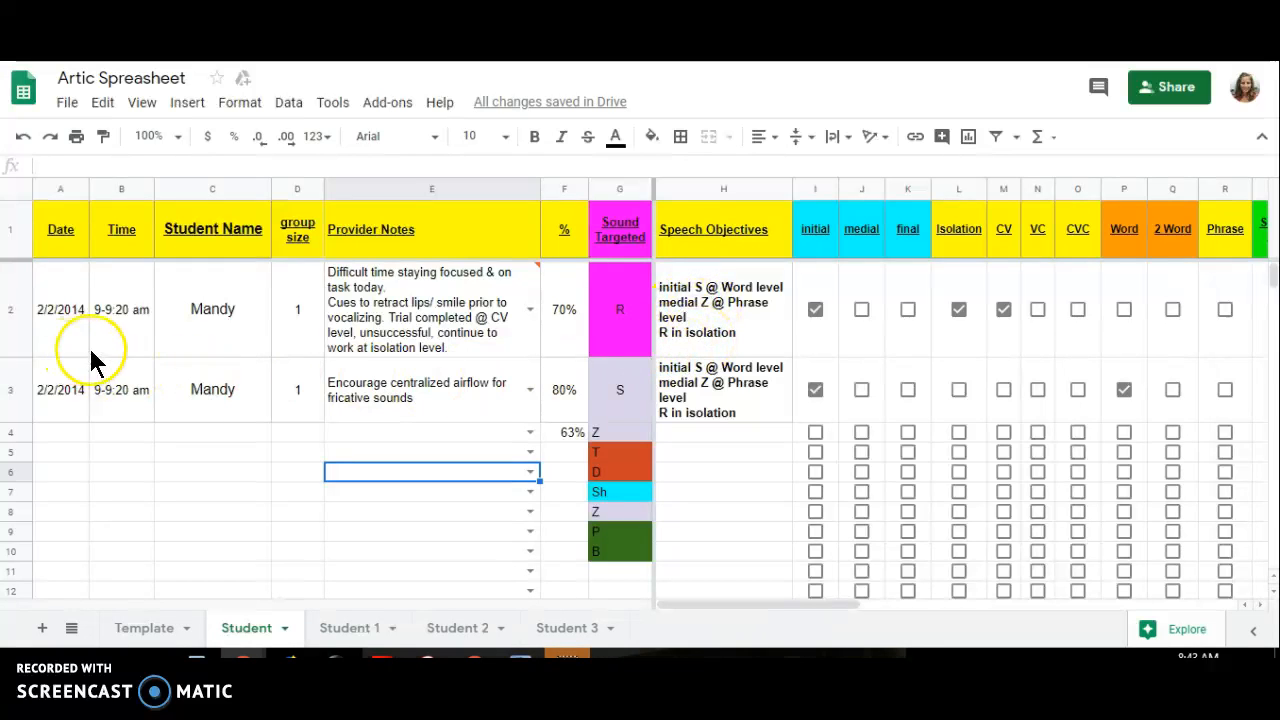
- Examine the R-sound session in row 2, including its provider notes and the checked level, imitation and cue columns
click(24, 318)
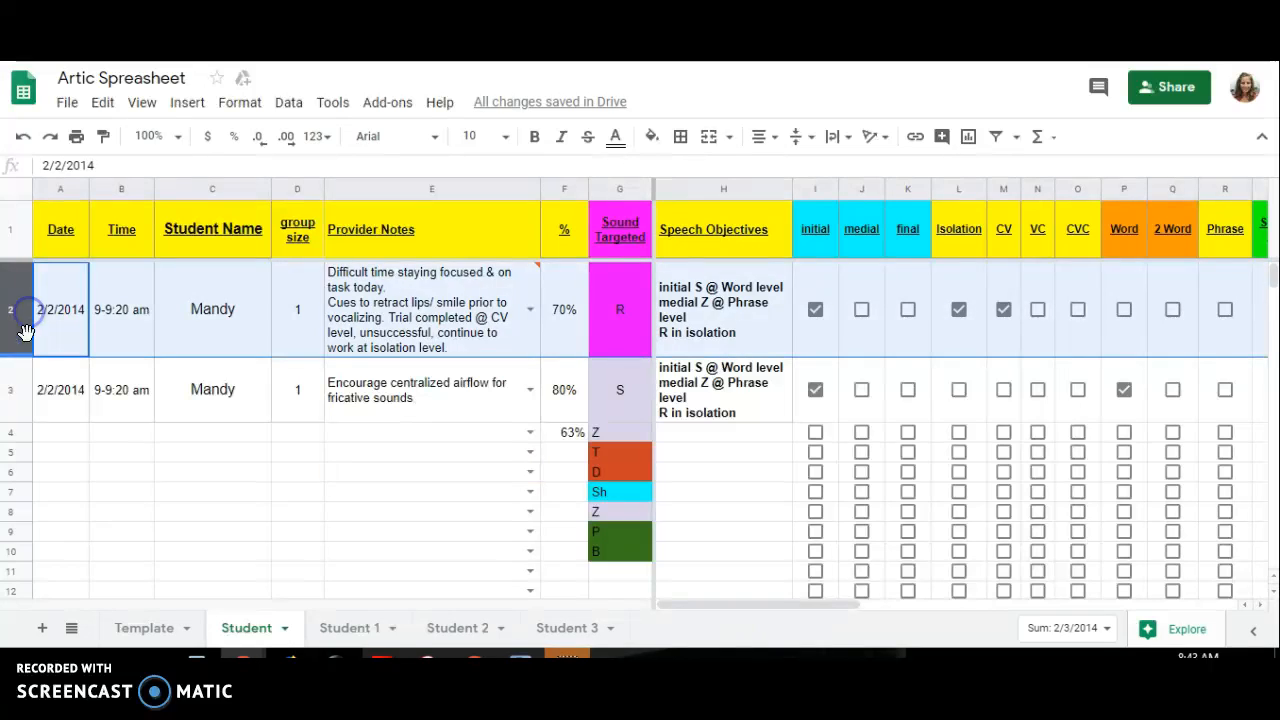
click(18, 392)
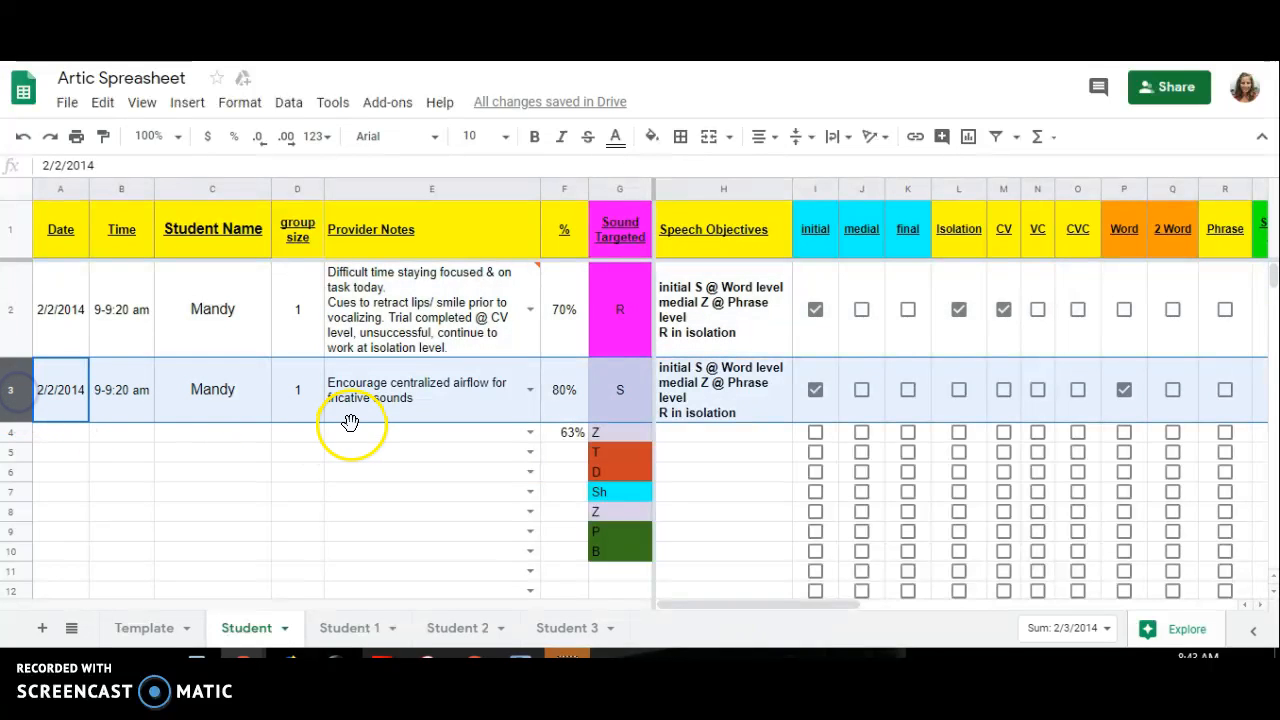
click(429, 433)
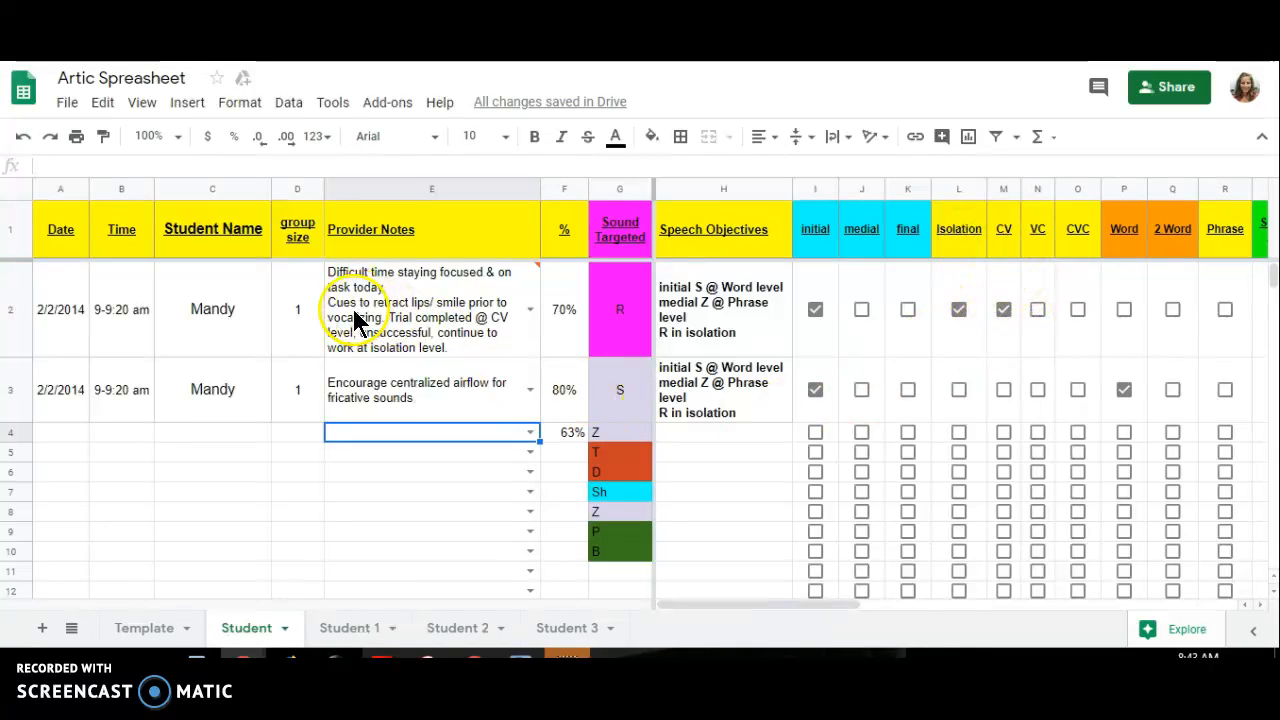
mouse_move(350, 294)
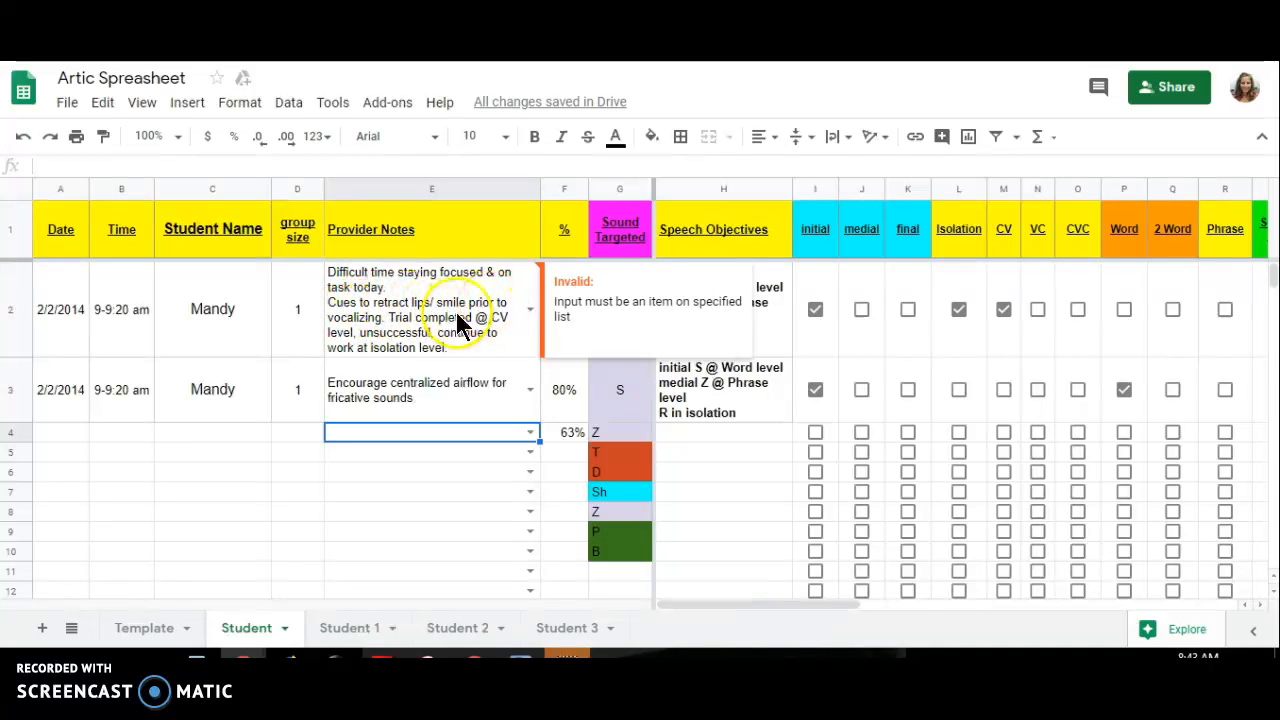
click(374, 328)
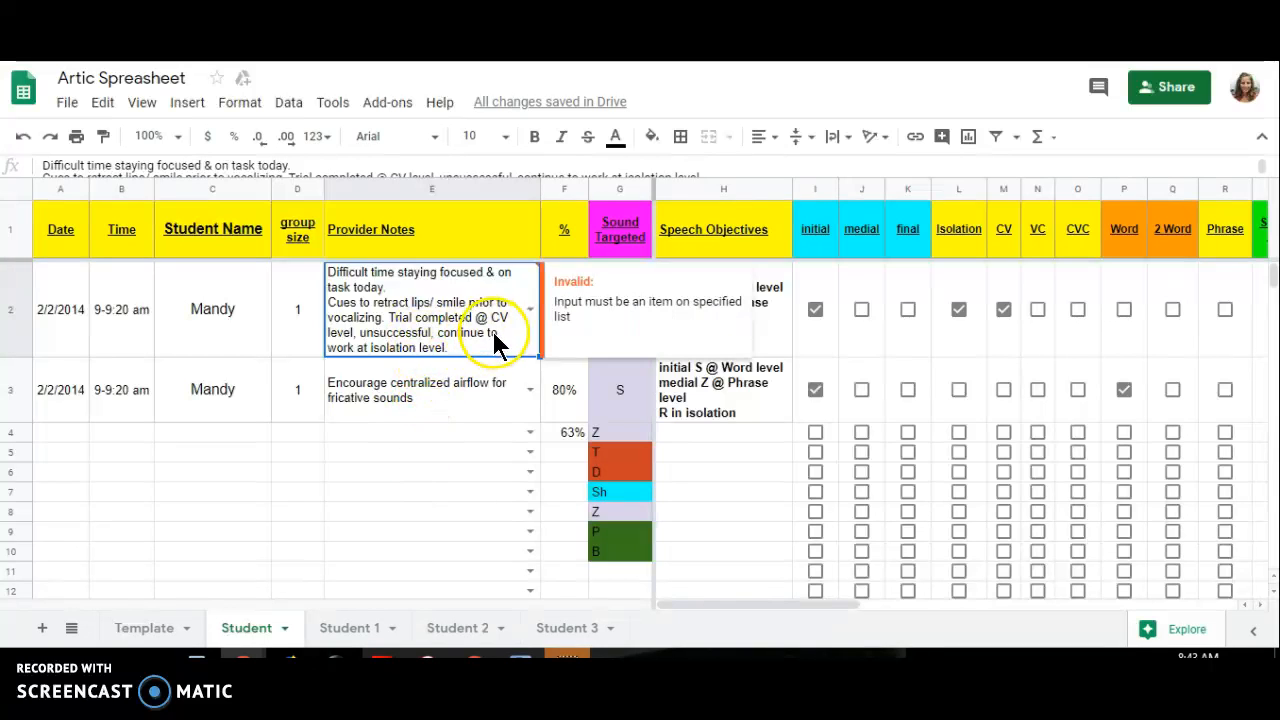
click(447, 437)
drag(707, 604, 813, 605)
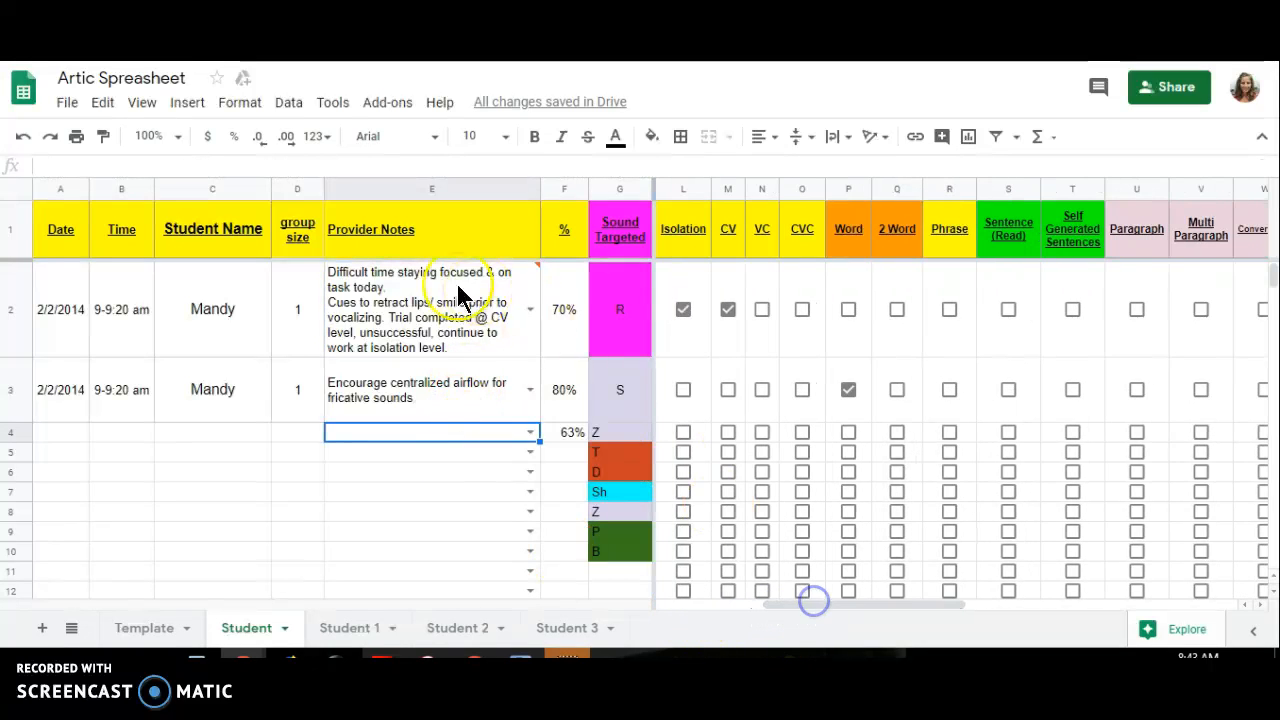
click(637, 240)
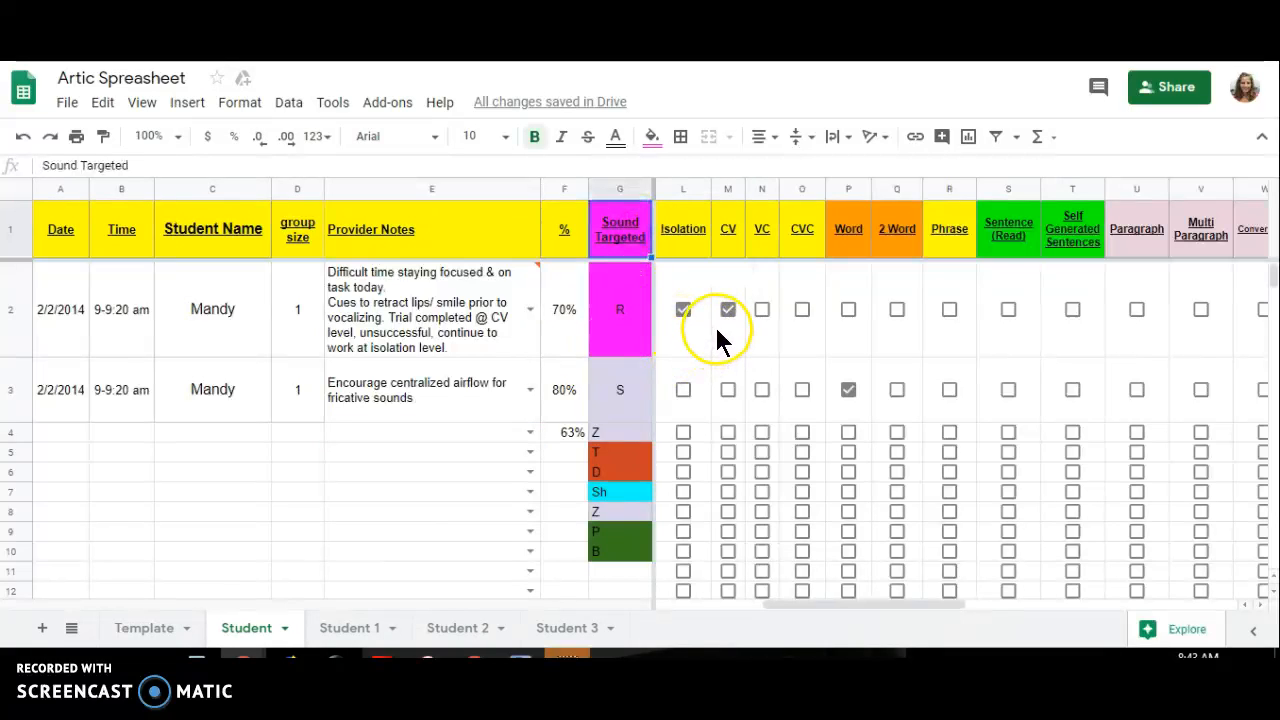
drag(757, 604, 990, 600)
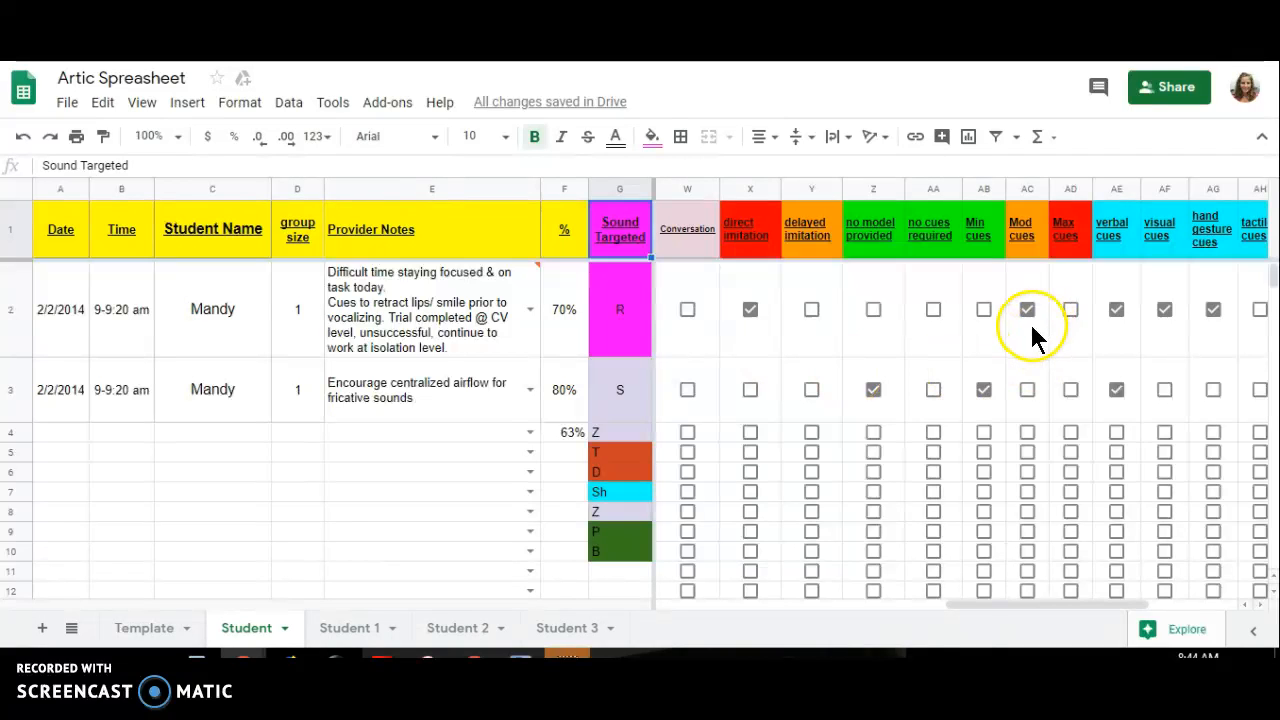
drag(1069, 605, 1114, 611)
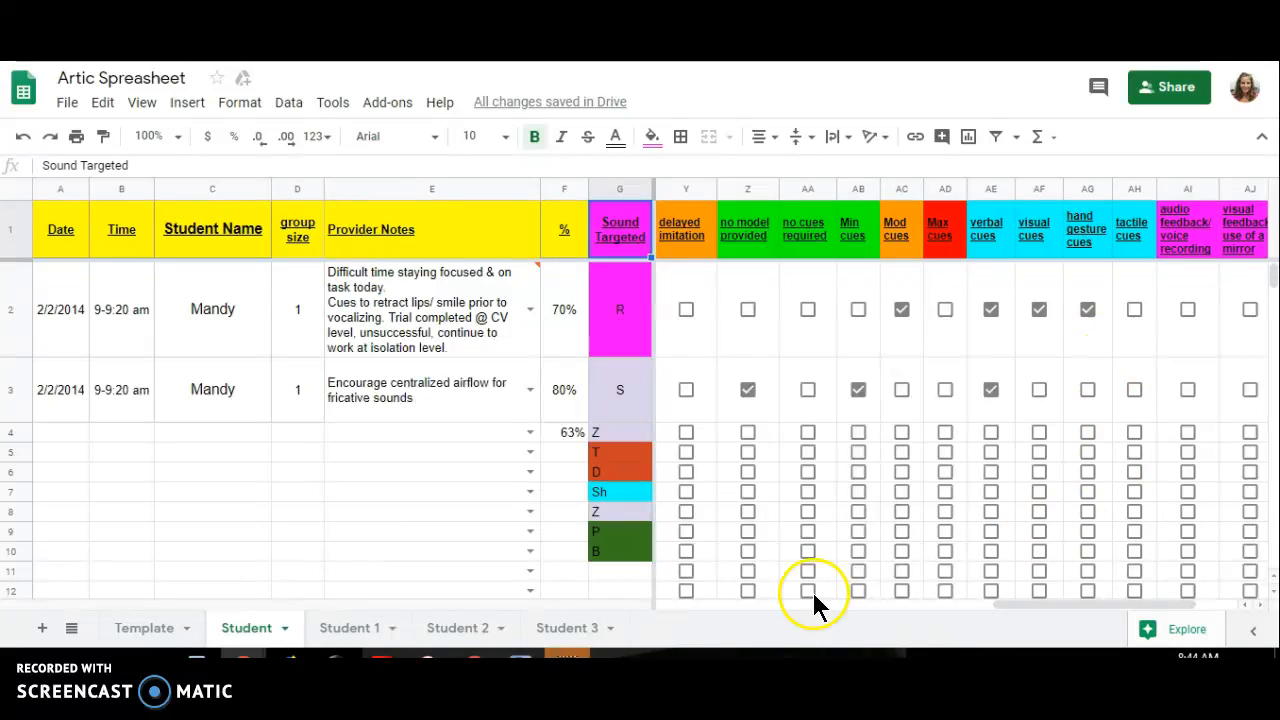
drag(1029, 609, 697, 611)
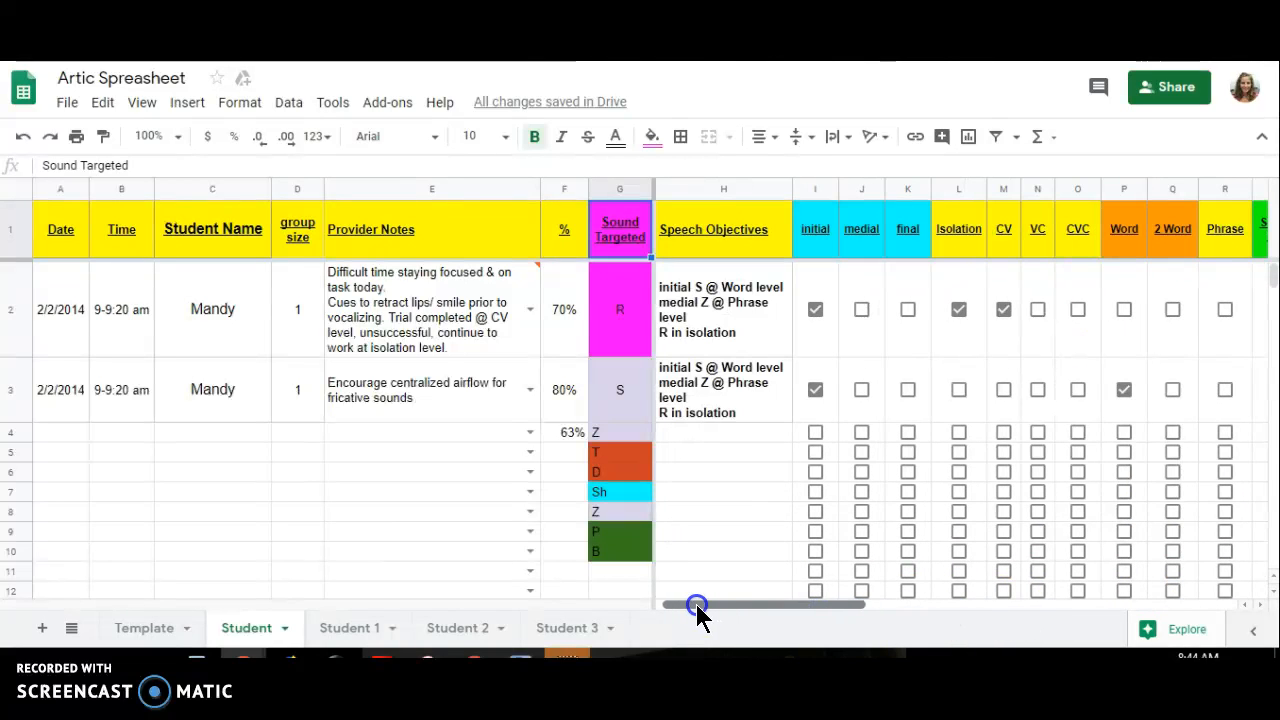
- Examine the S-sound session in row 3 across the sound position, level, cue and feedback checkbox columns
click(606, 392)
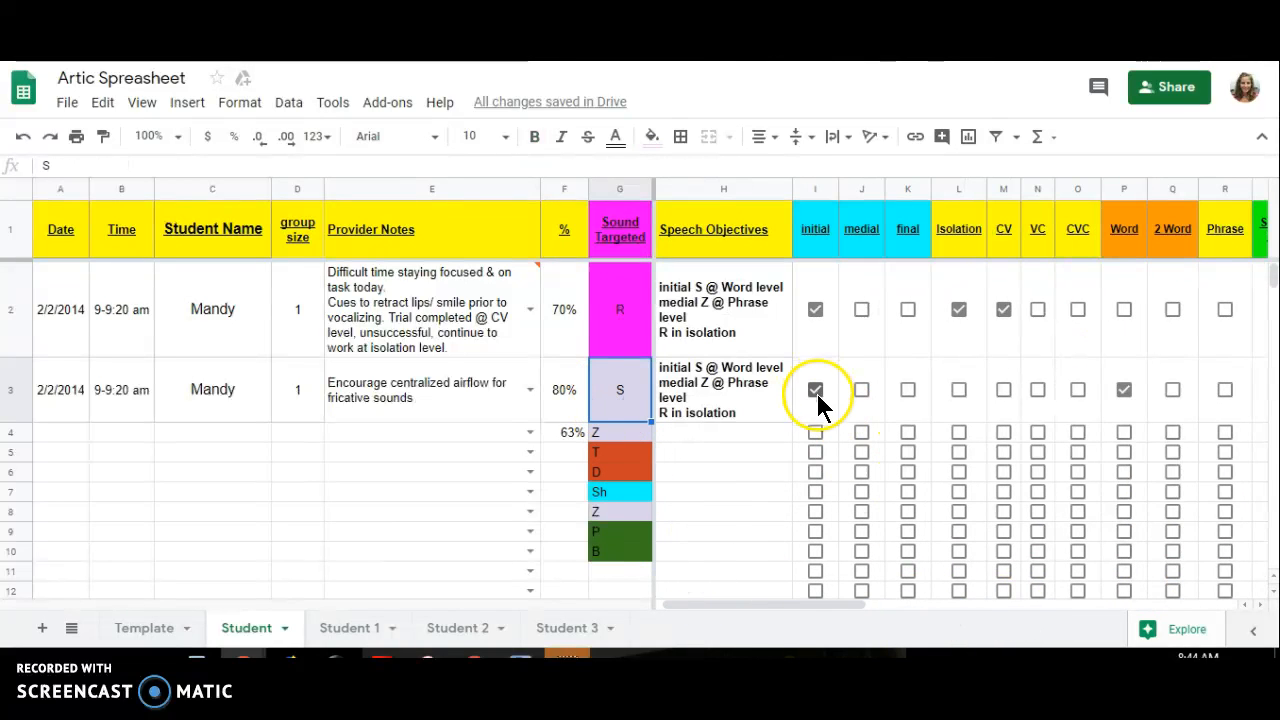
click(1124, 402)
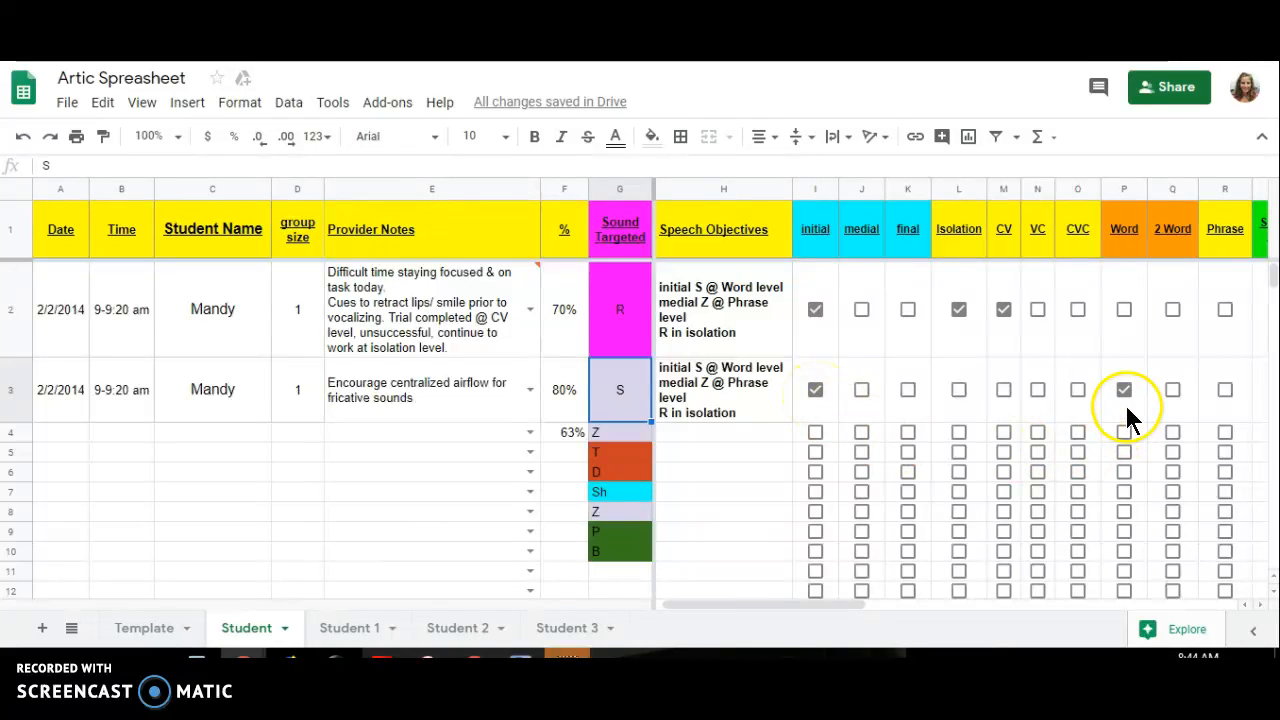
drag(794, 606, 1098, 578)
click(797, 398)
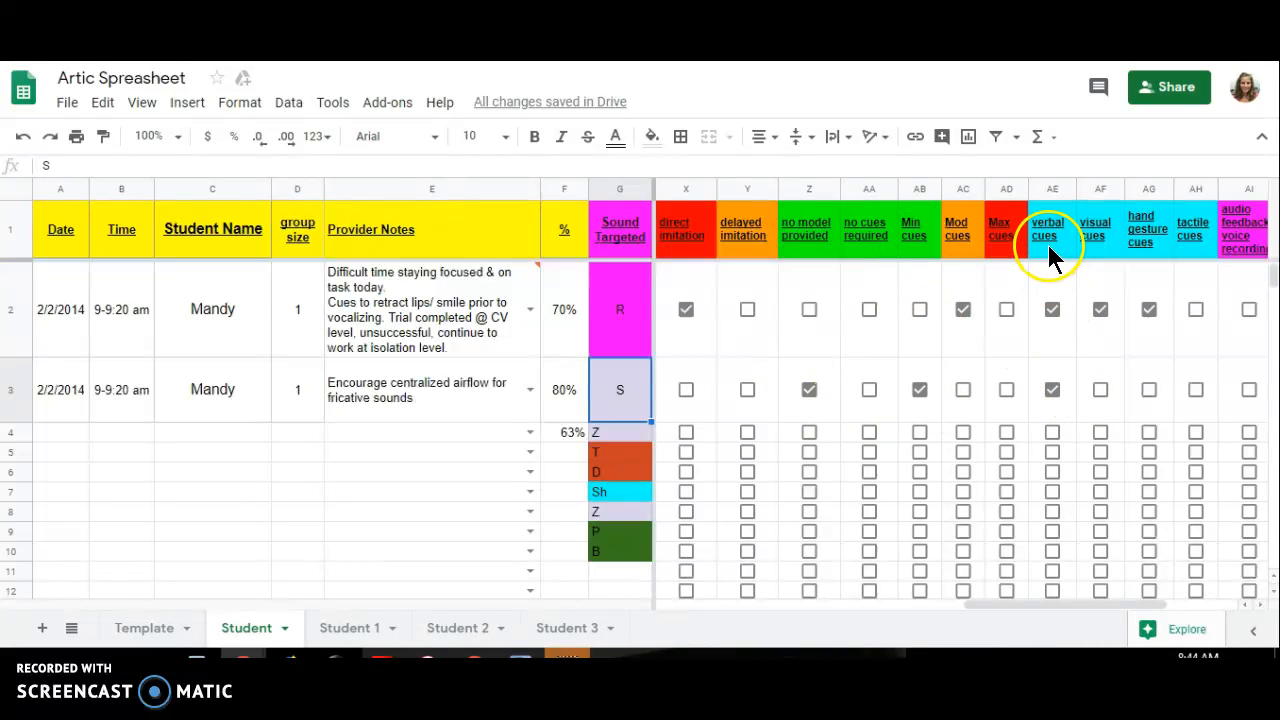
drag(1007, 605, 1077, 607)
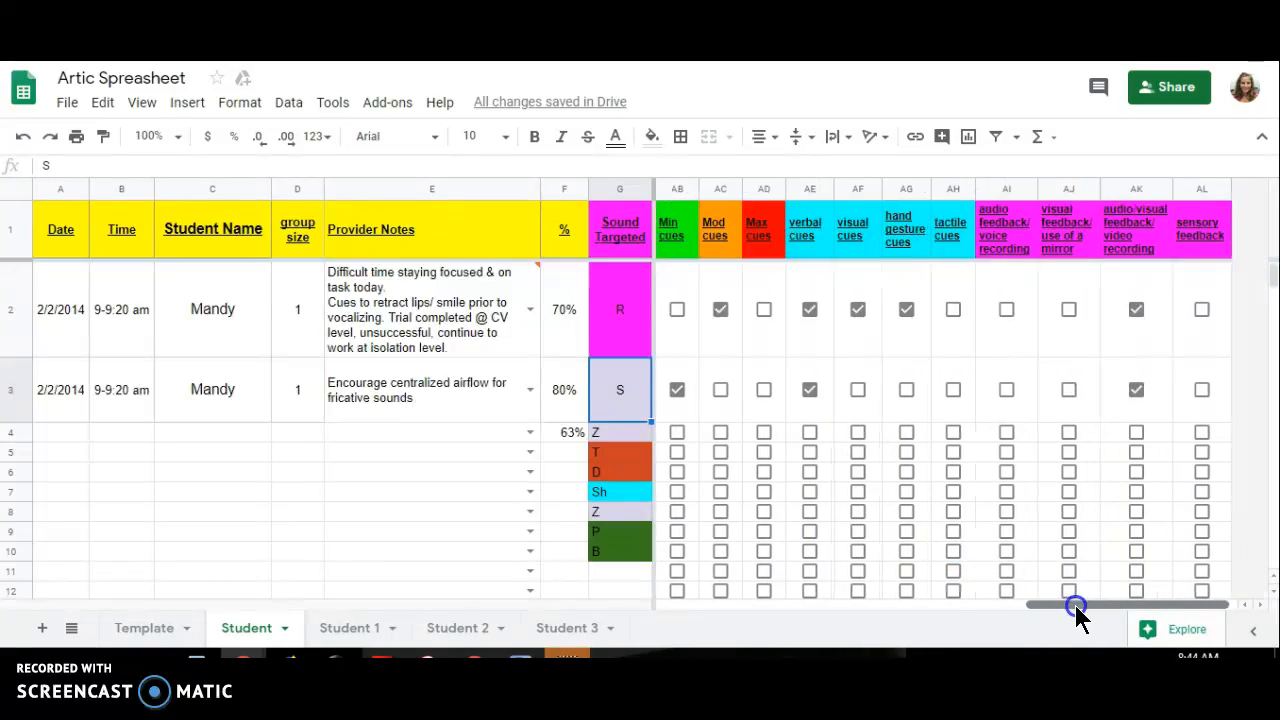
click(1136, 389)
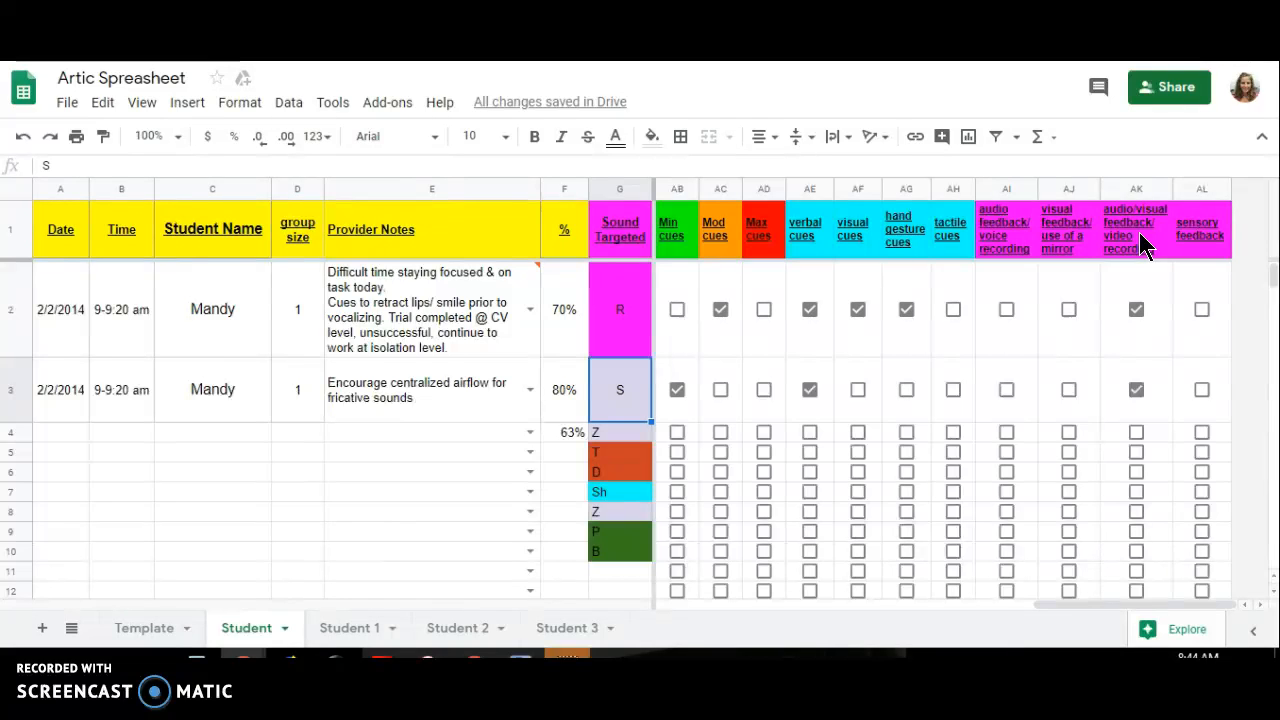
drag(1103, 606, 714, 617)
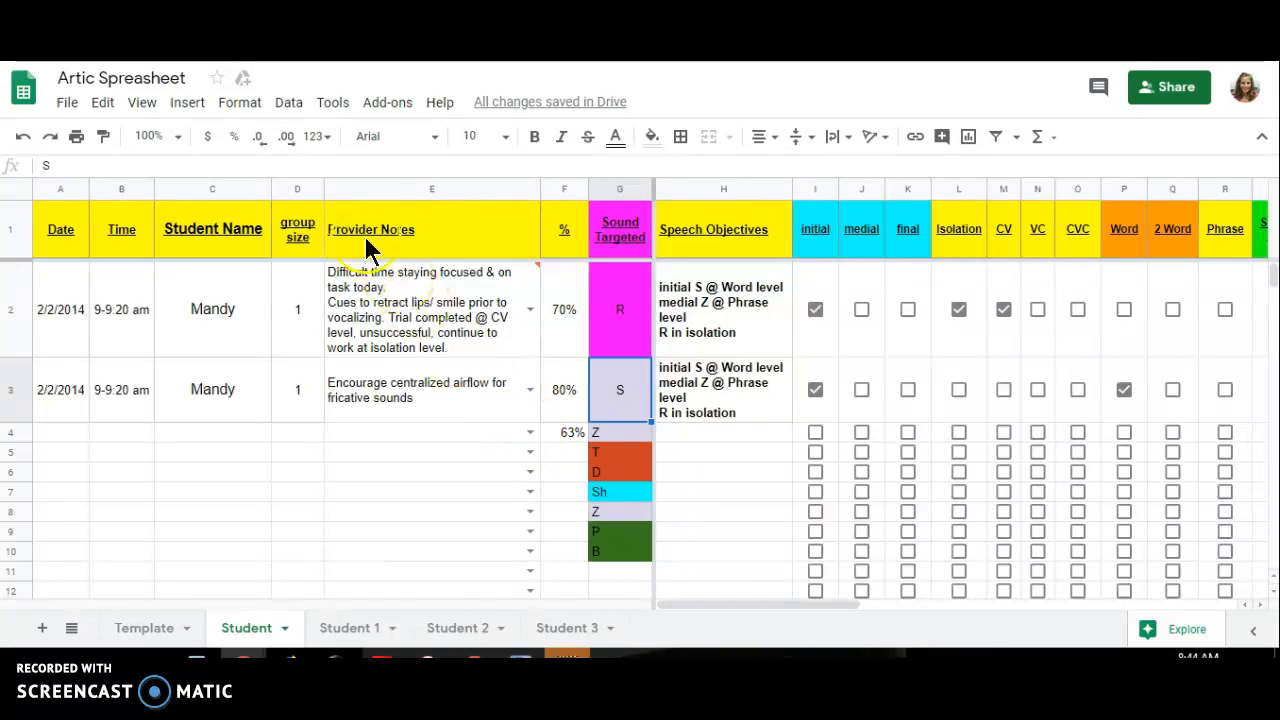
- Fill Provider Notes cells E4 to E6 with the preset notes on the facilitating sound trial, getting the mouth ready, and the deep /R/ screening probe
click(531, 432)
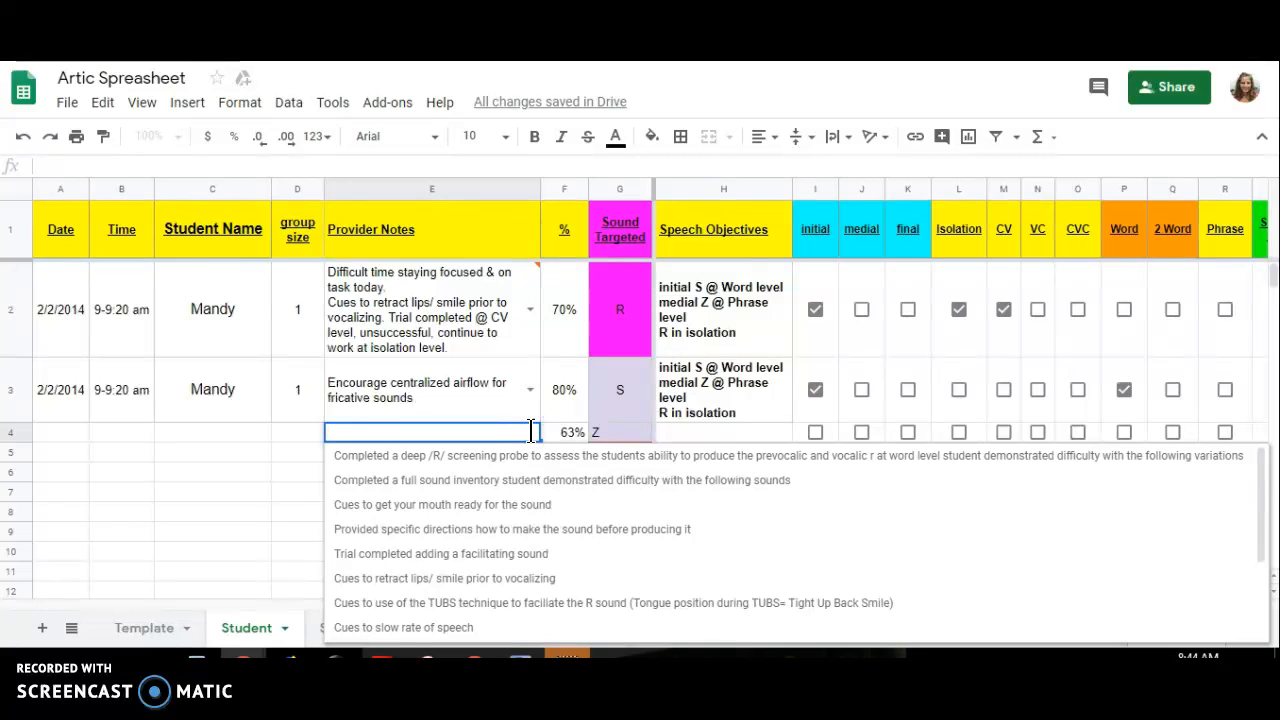
click(509, 554)
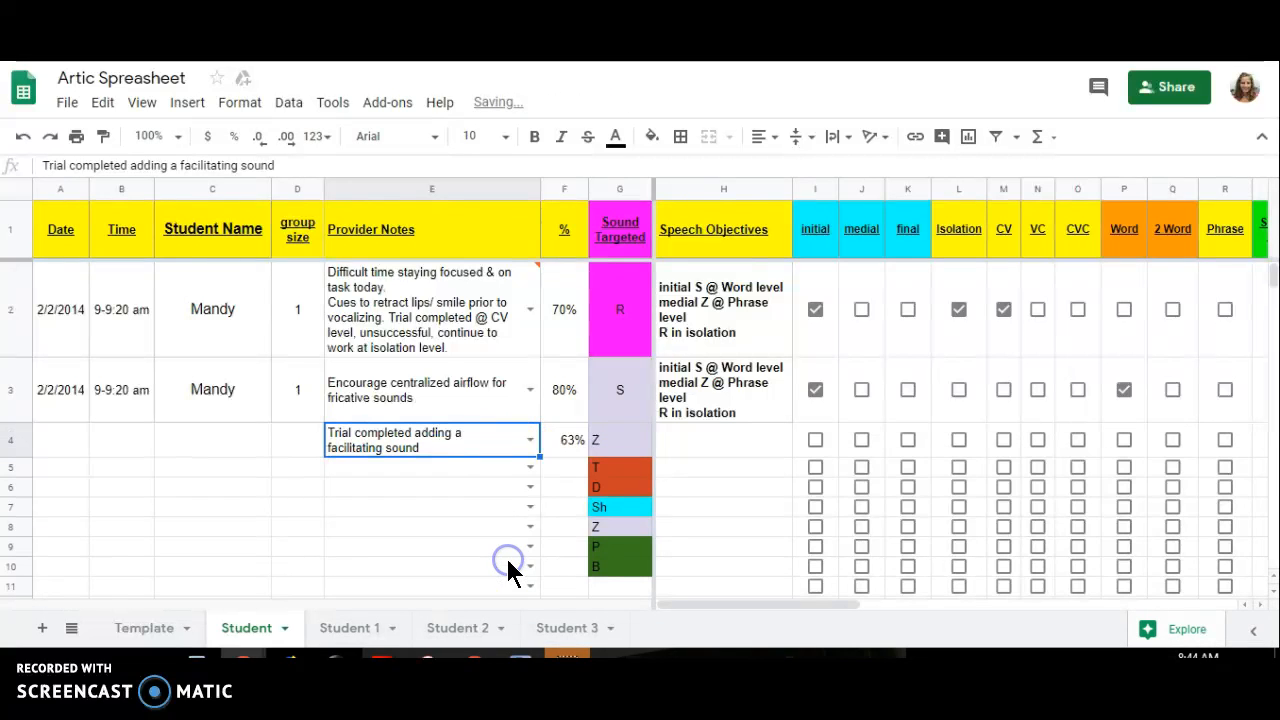
click(529, 468)
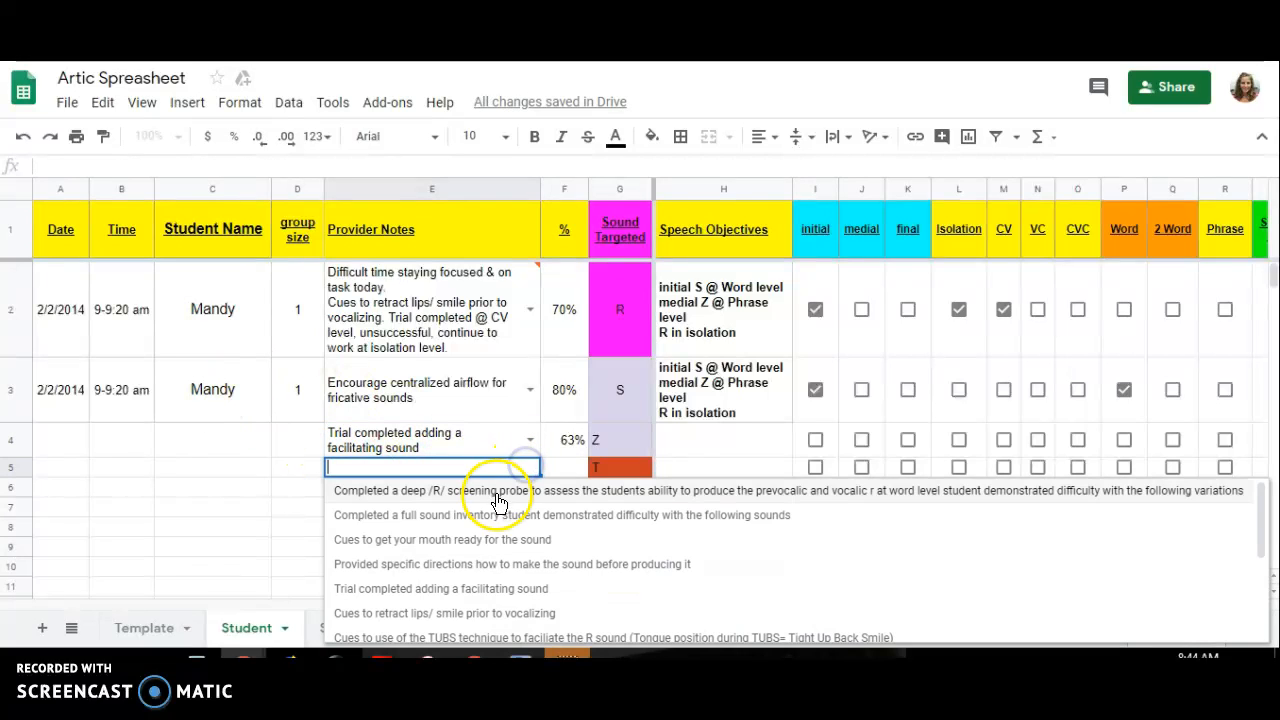
click(487, 545)
click(528, 510)
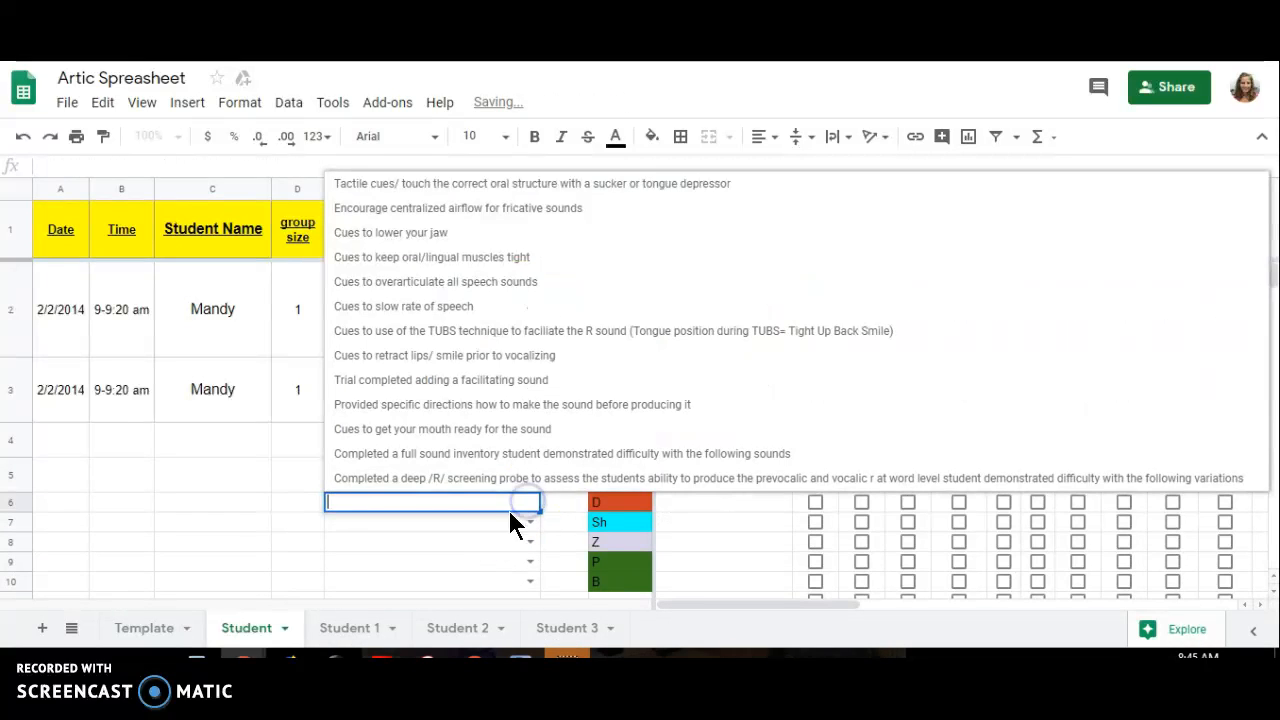
click(446, 478)
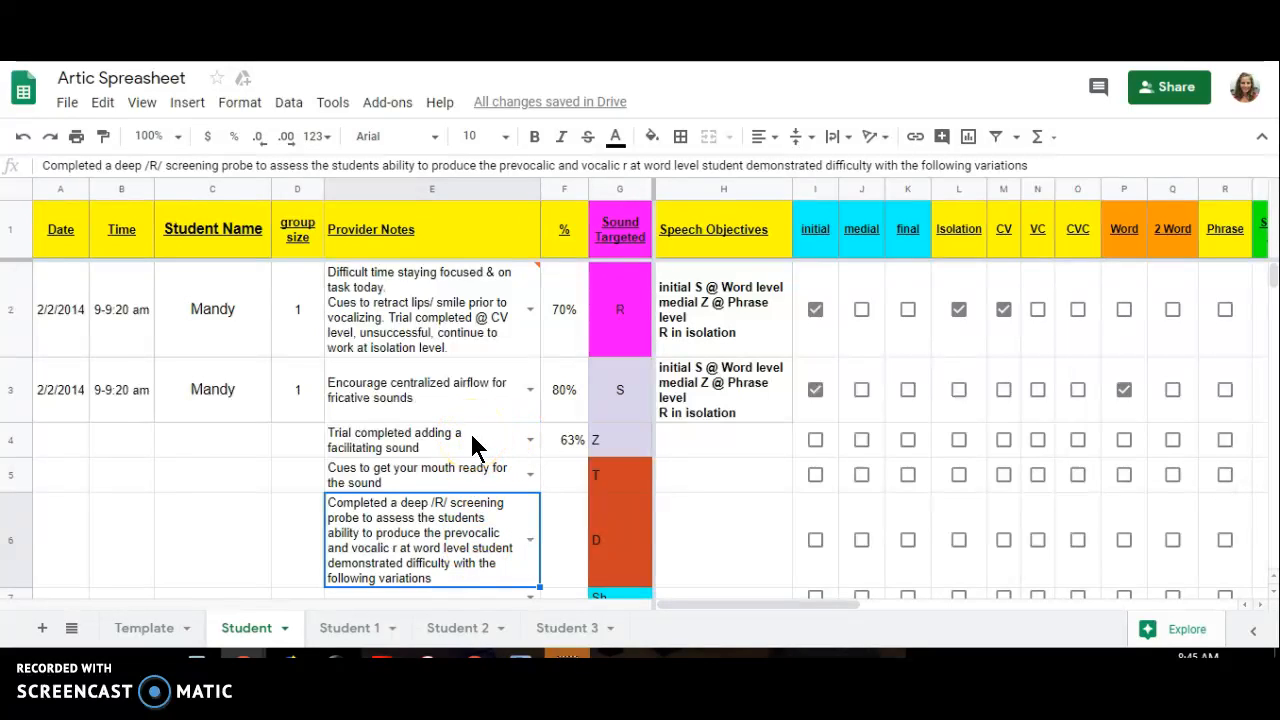
- Clear the sample provider notes from cells E4 to E6
drag(472, 450, 478, 525)
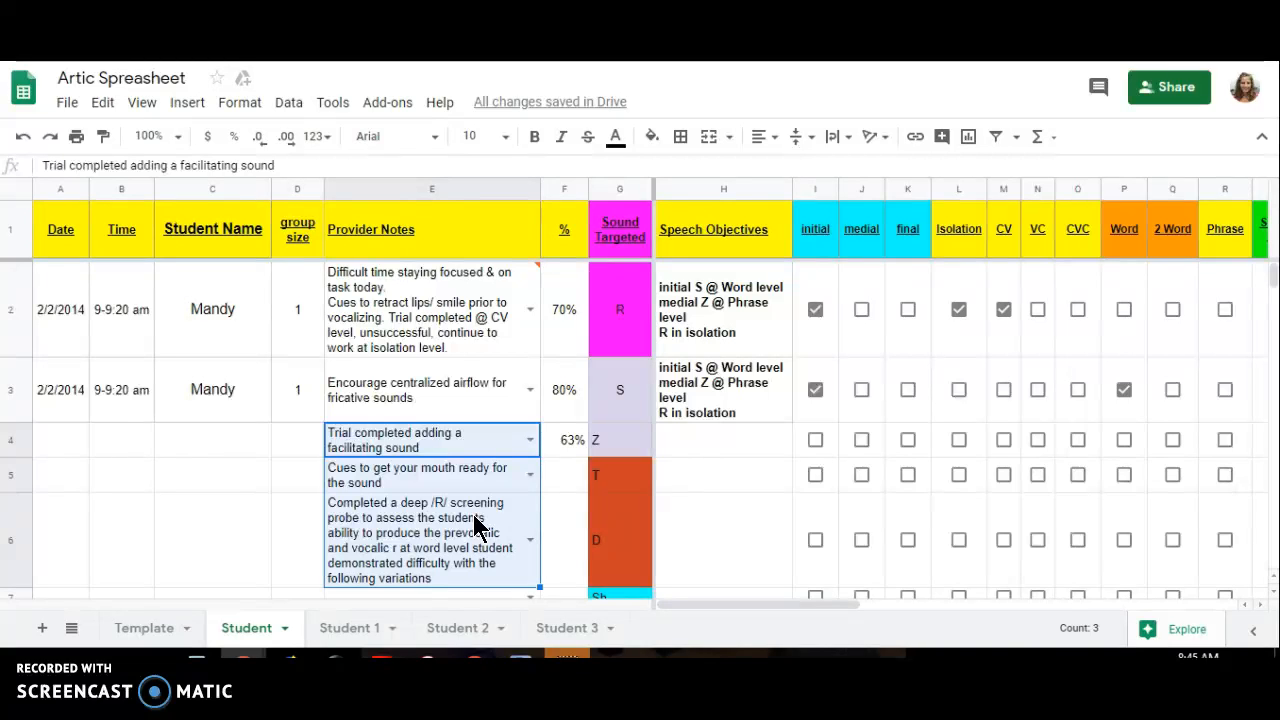
key(Delete)
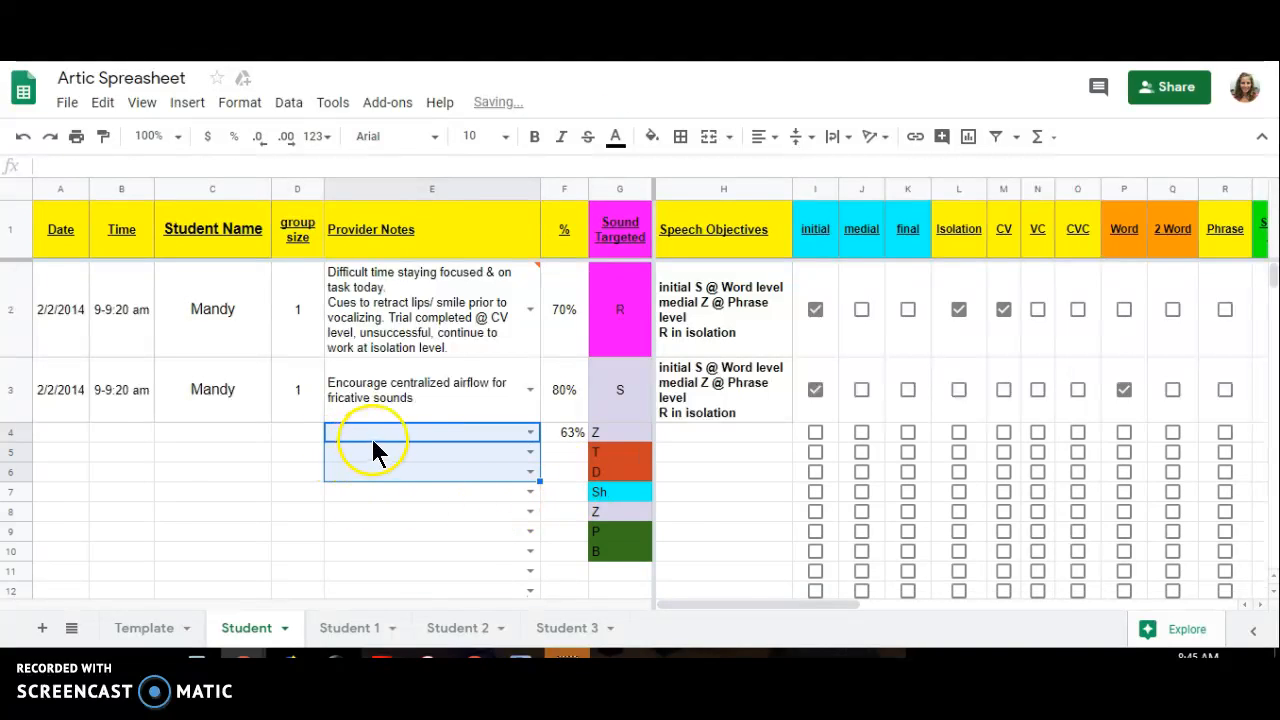
- Dictate a sample note about using voice to text into Provider Notes cell E4 and clear the cell
double_click(376, 434)
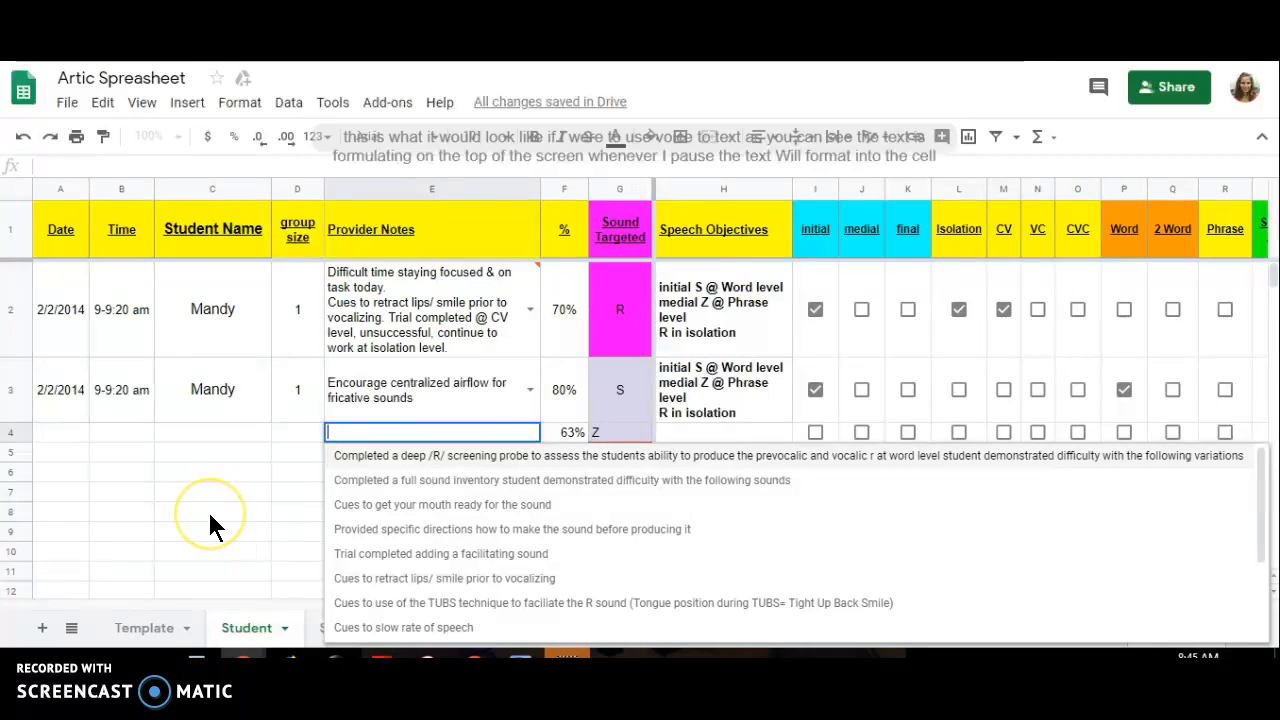
key(Return)
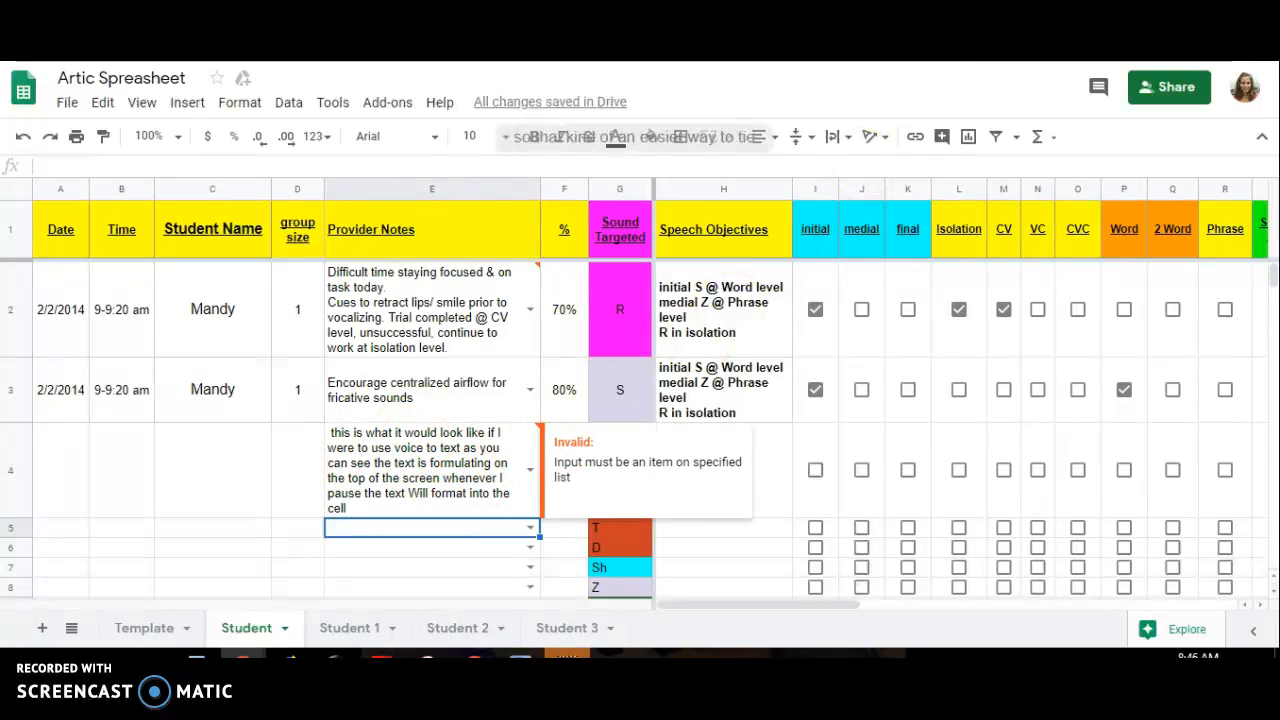
click(435, 455)
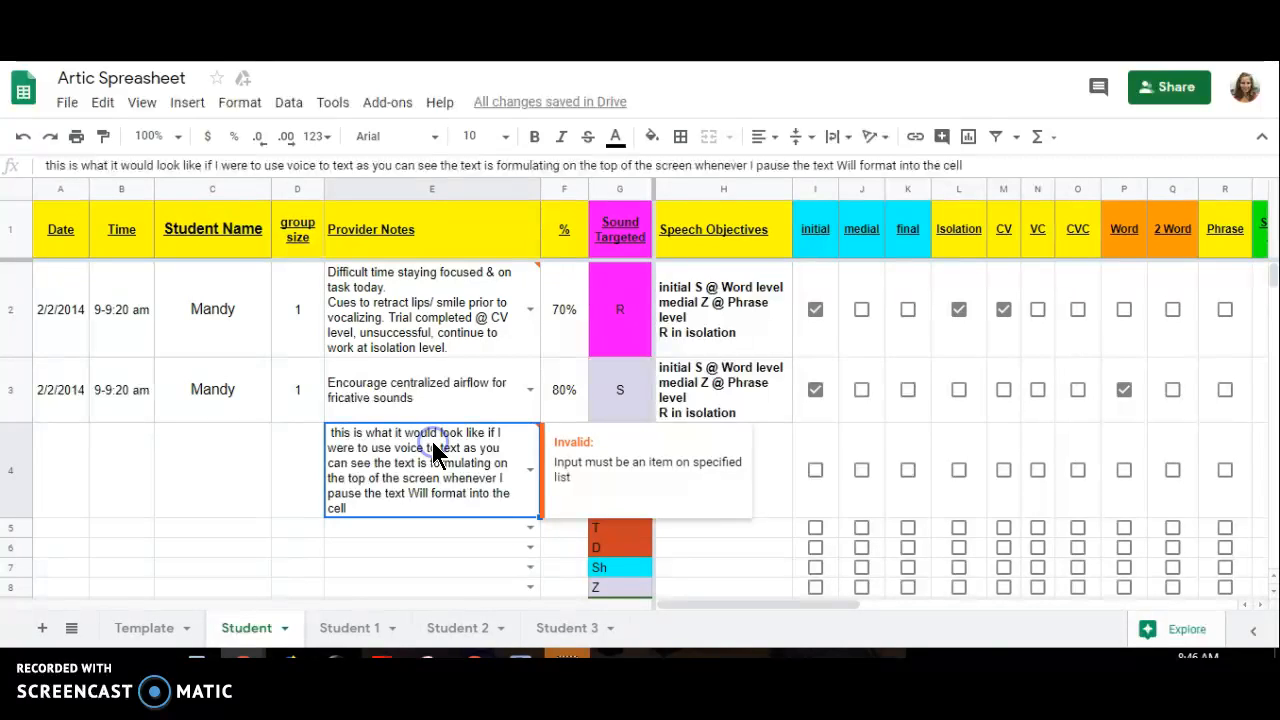
key(Delete)
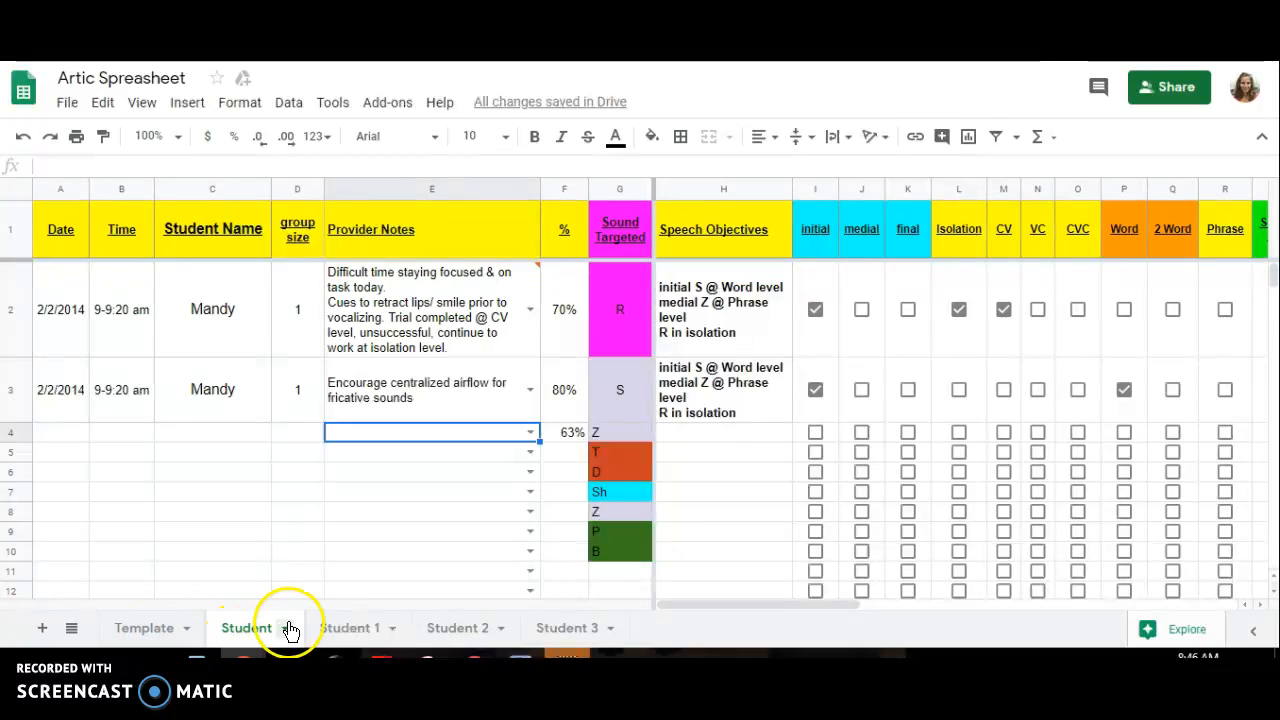
- View the Student 1, Student 2, Student 3 and Template sheets and the list of all sheets
click(343, 635)
click(437, 632)
click(565, 632)
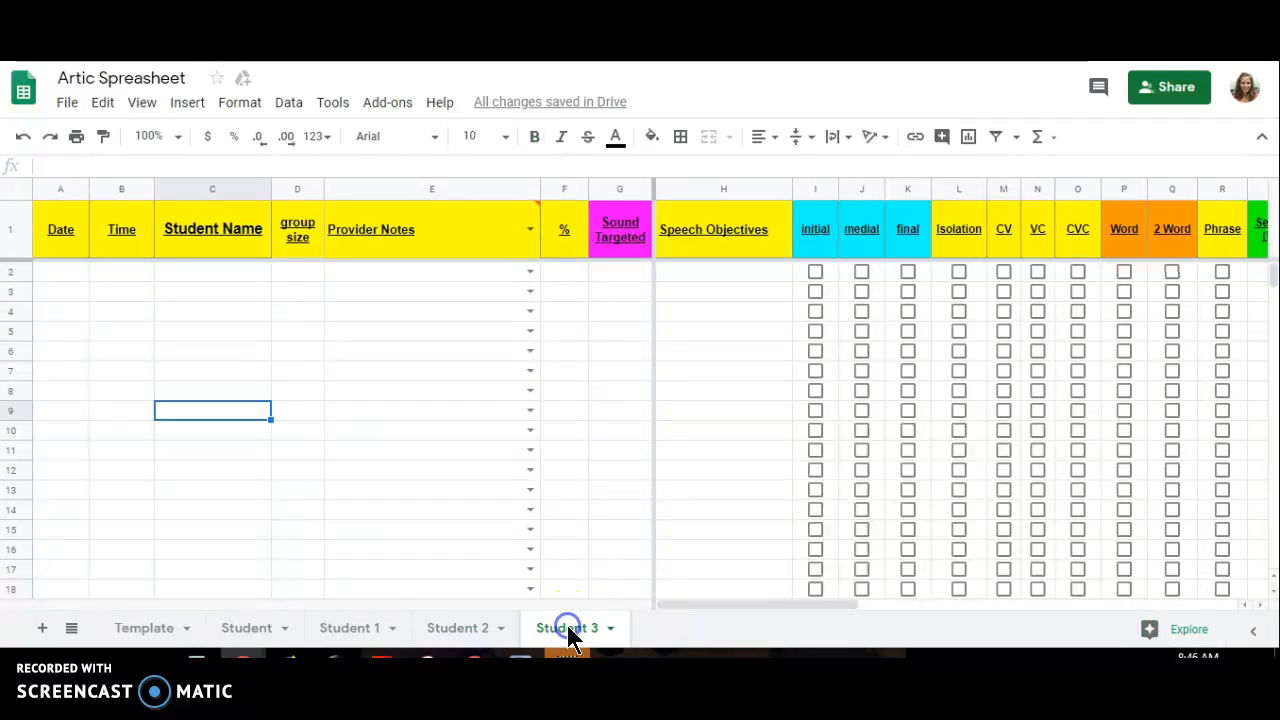
click(145, 630)
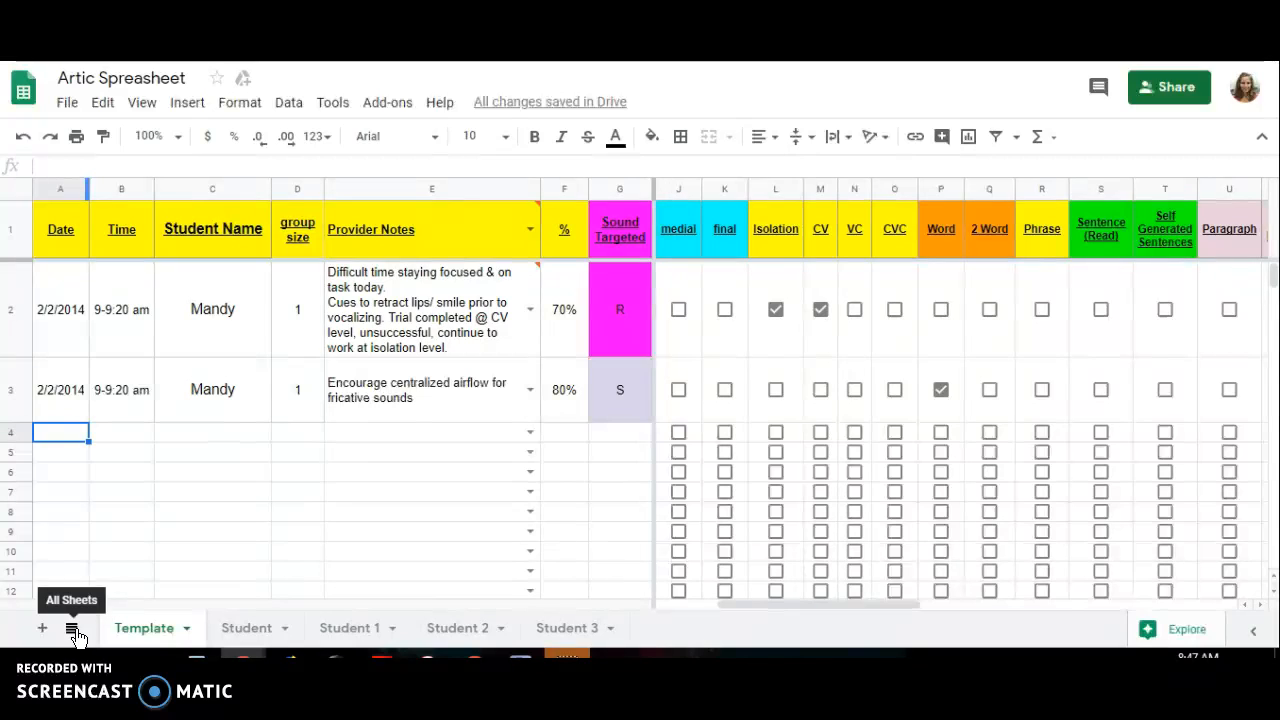
click(71, 628)
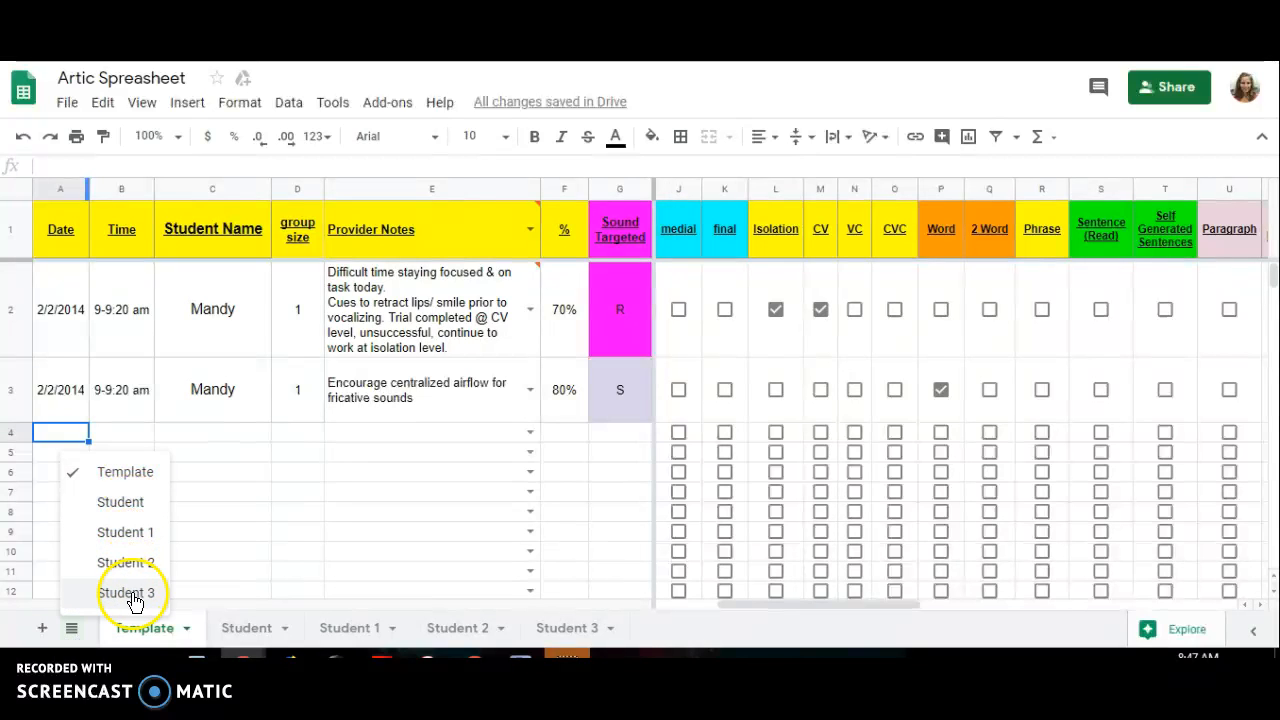
click(236, 552)
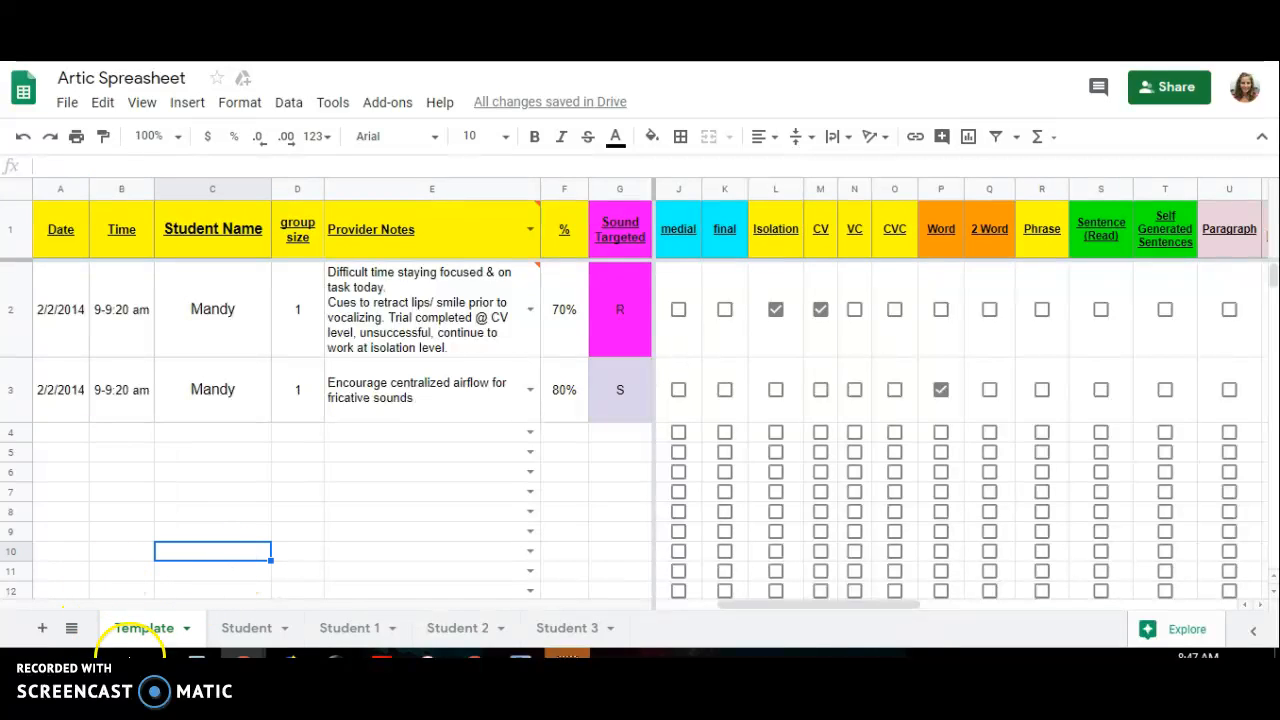
- Duplicate the Template sheet and rename the copy Student 4
click(187, 629)
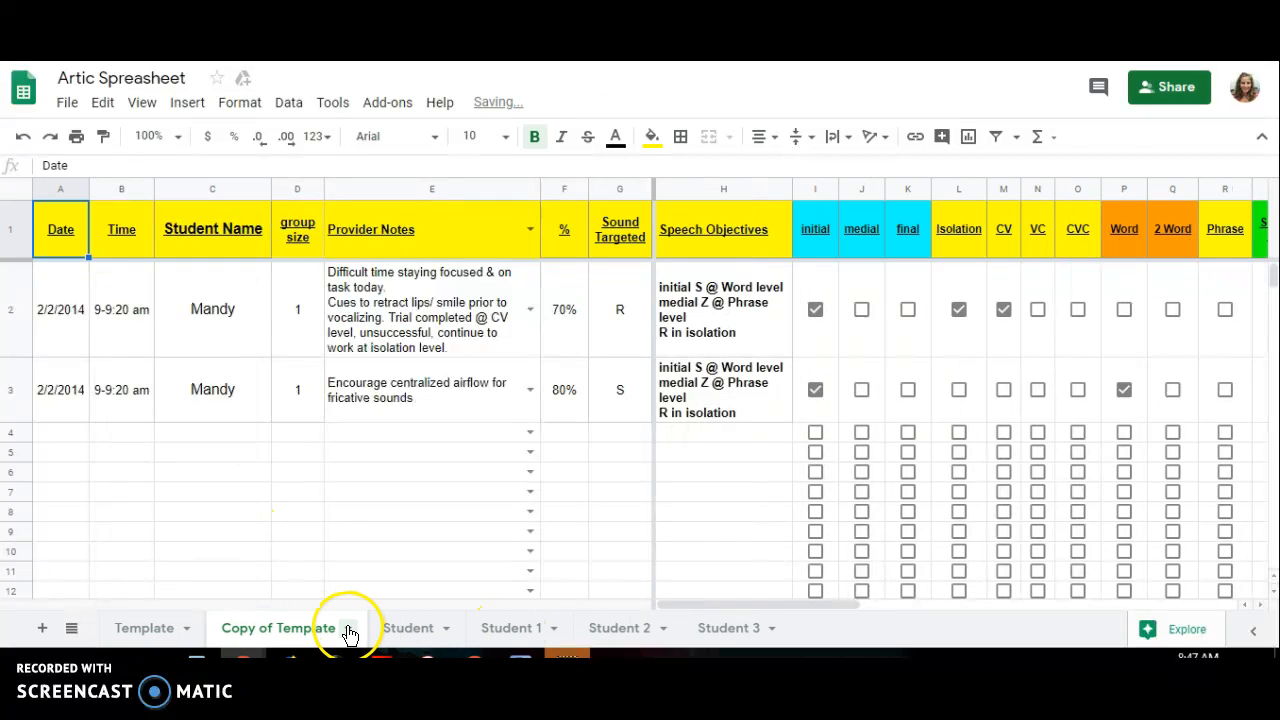
click(349, 629)
click(278, 398)
text(Student 2)
key(Return)
click(840, 398)
key(BackSpace)
text(Student)
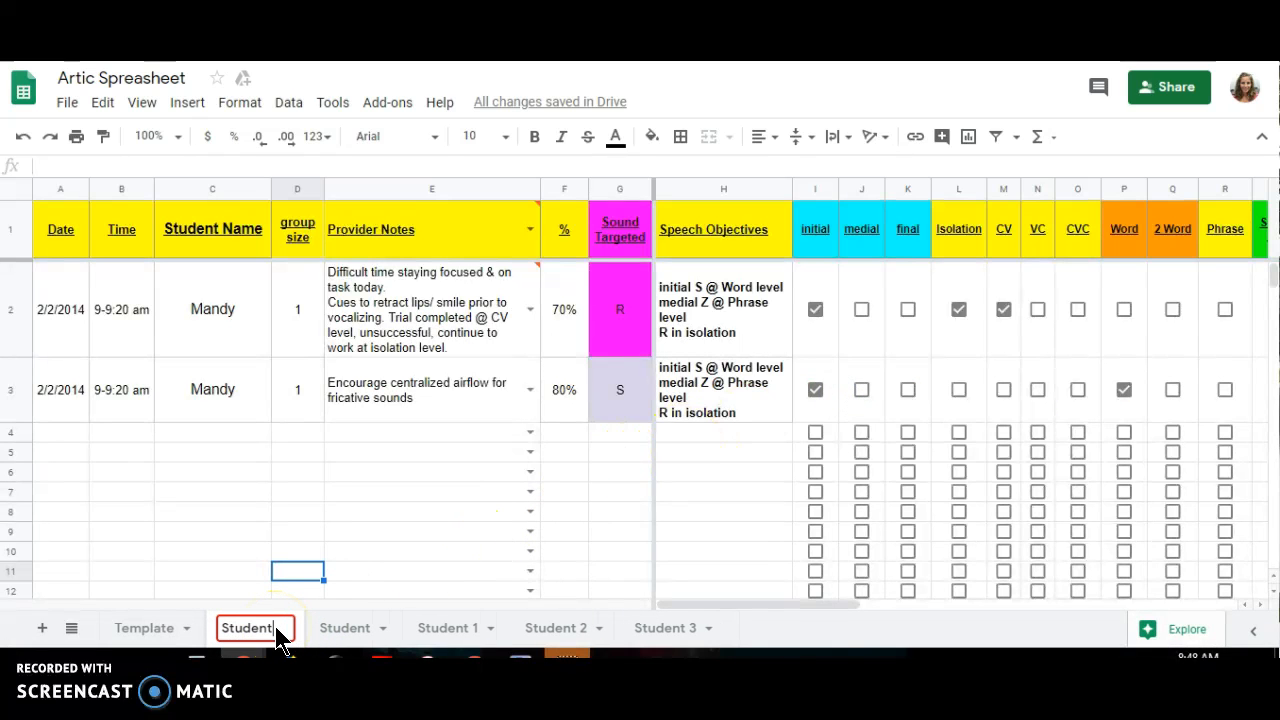
text( 4)
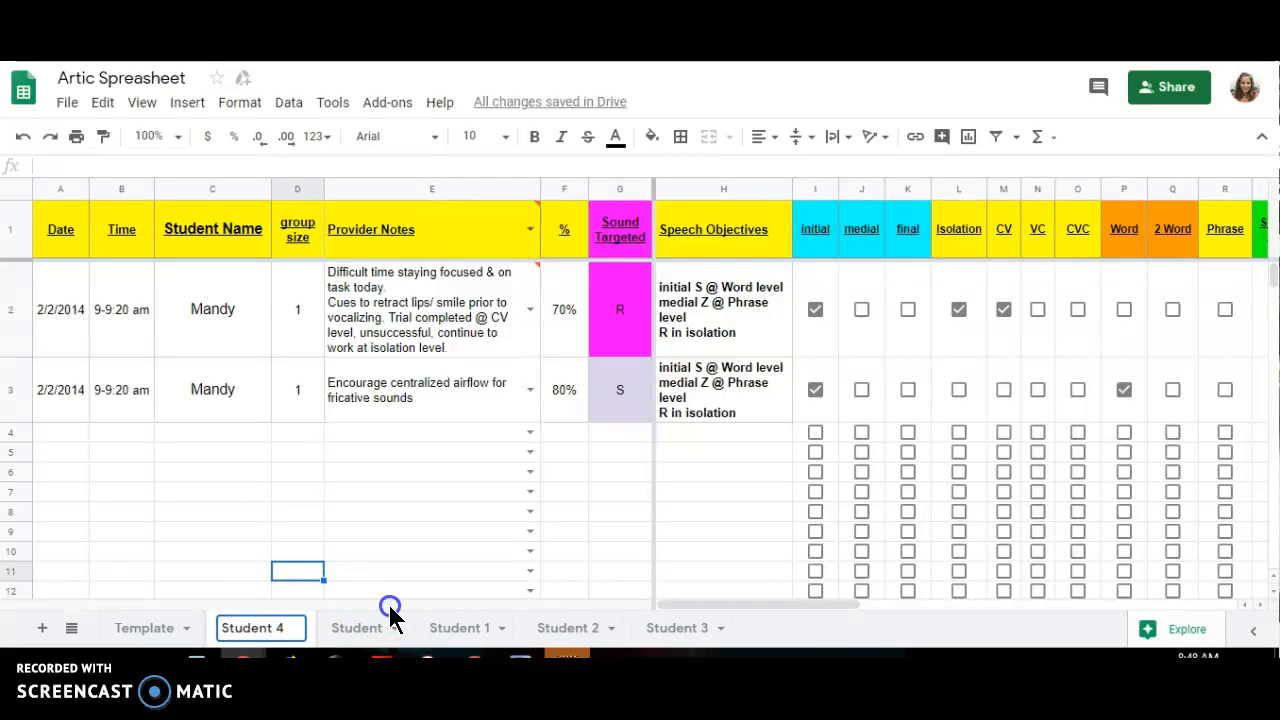
click(389, 605)
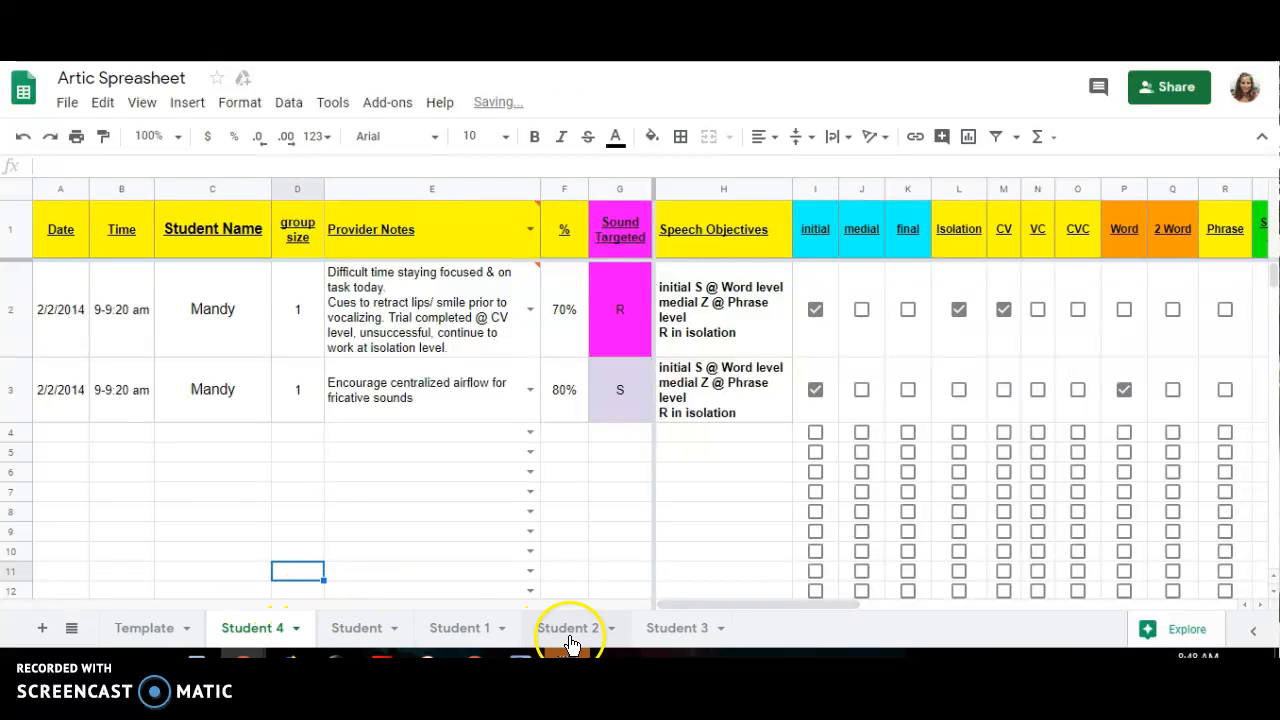
- Move the Student 4 sheet behind Student 3 and check its place in the list of all sheets
drag(274, 625, 712, 634)
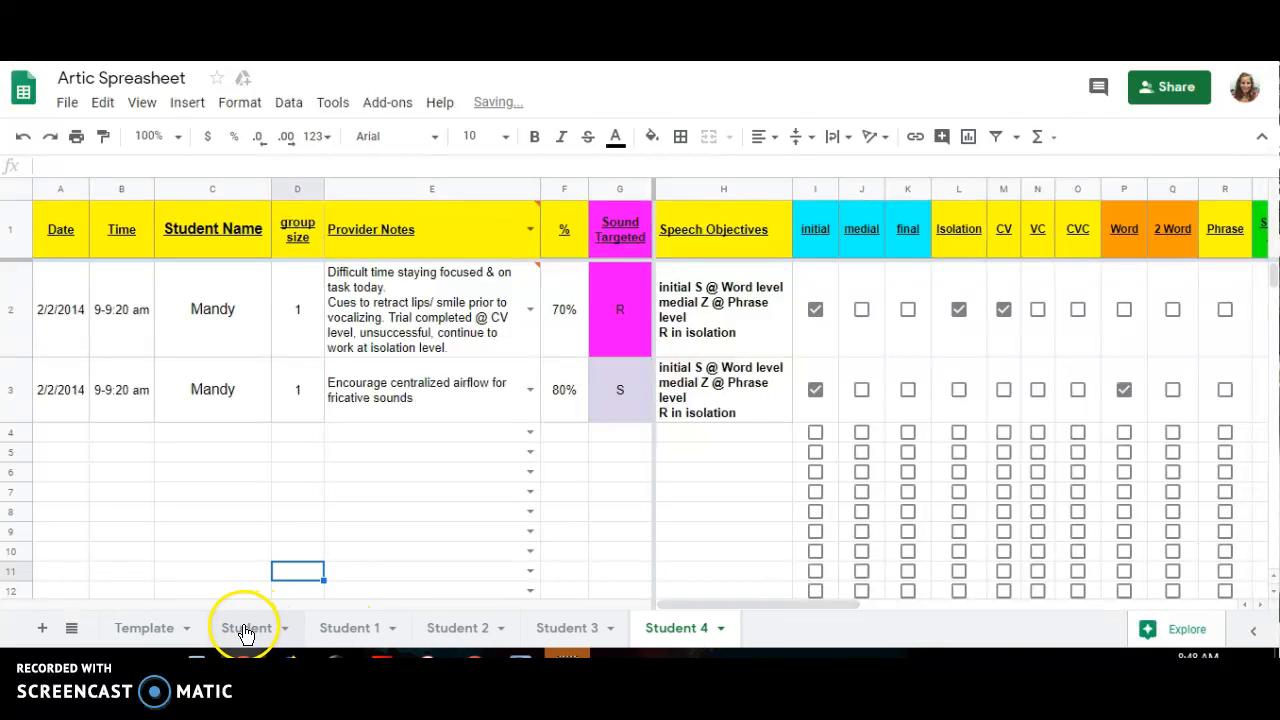
click(70, 629)
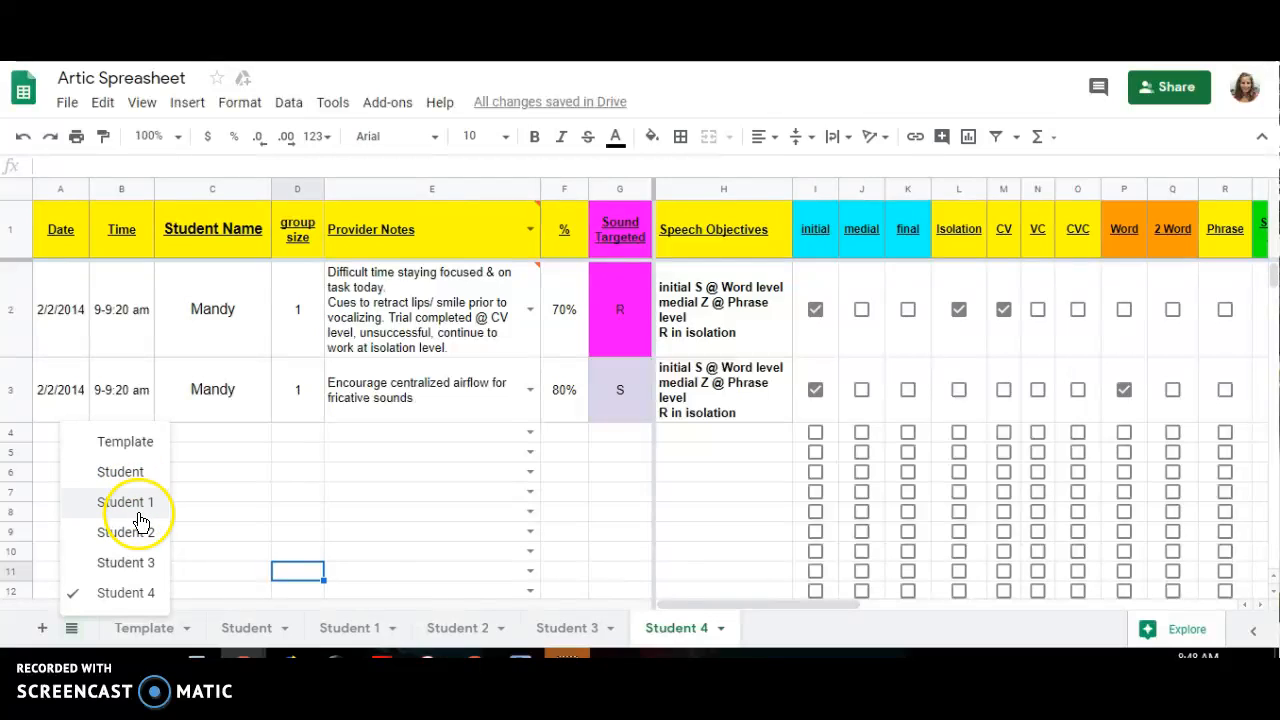
click(396, 531)
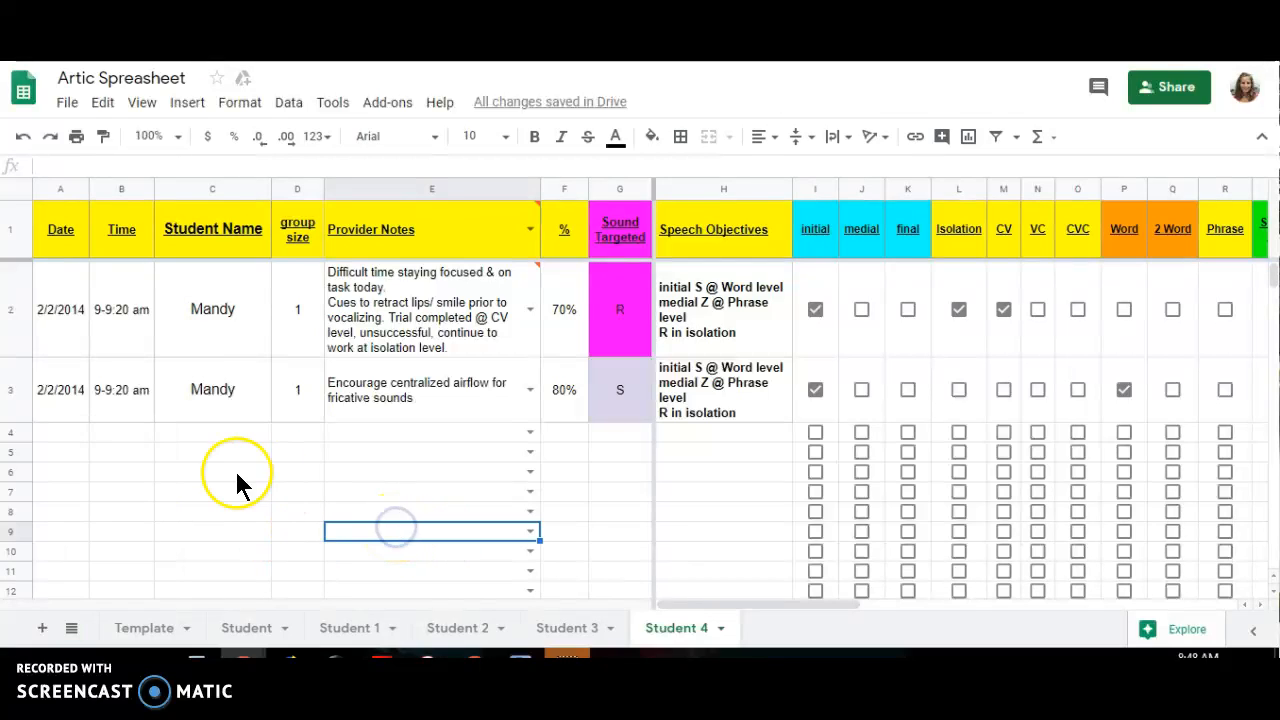
mouse_move(718, 604)
mouse_down()
mouse_move(1043, 607)
mouse_move(712, 597)
mouse_up()
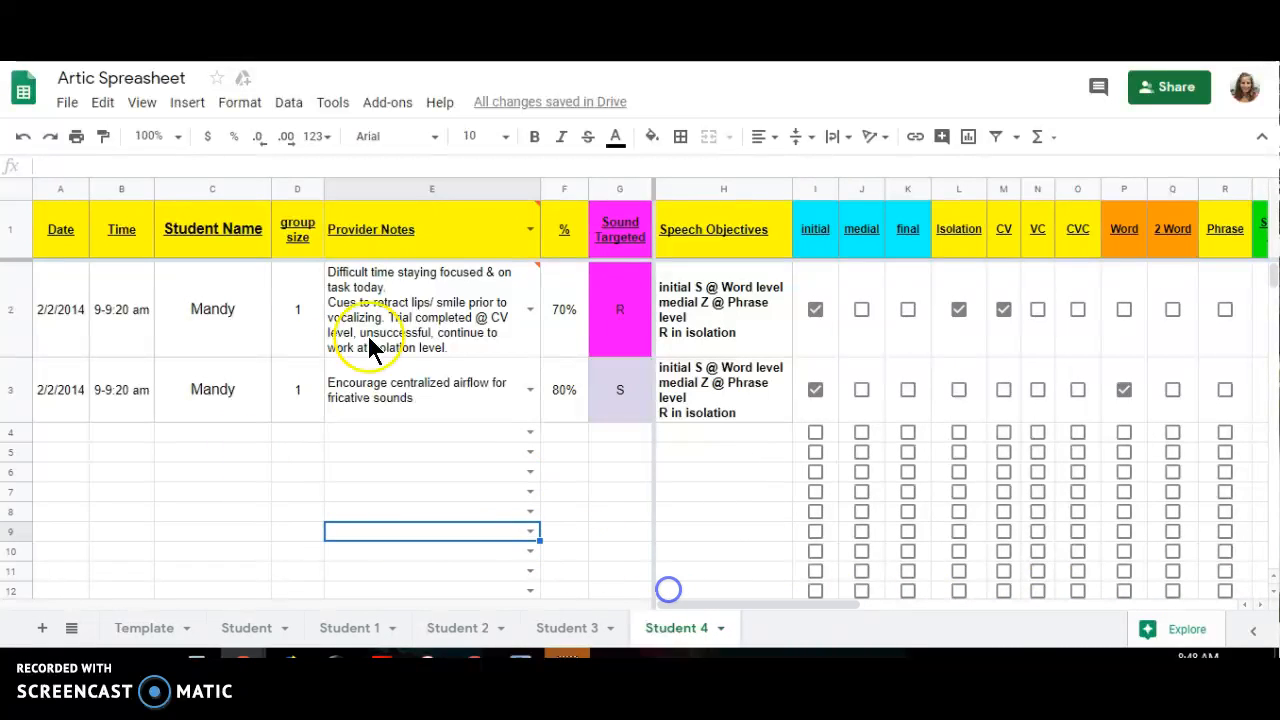